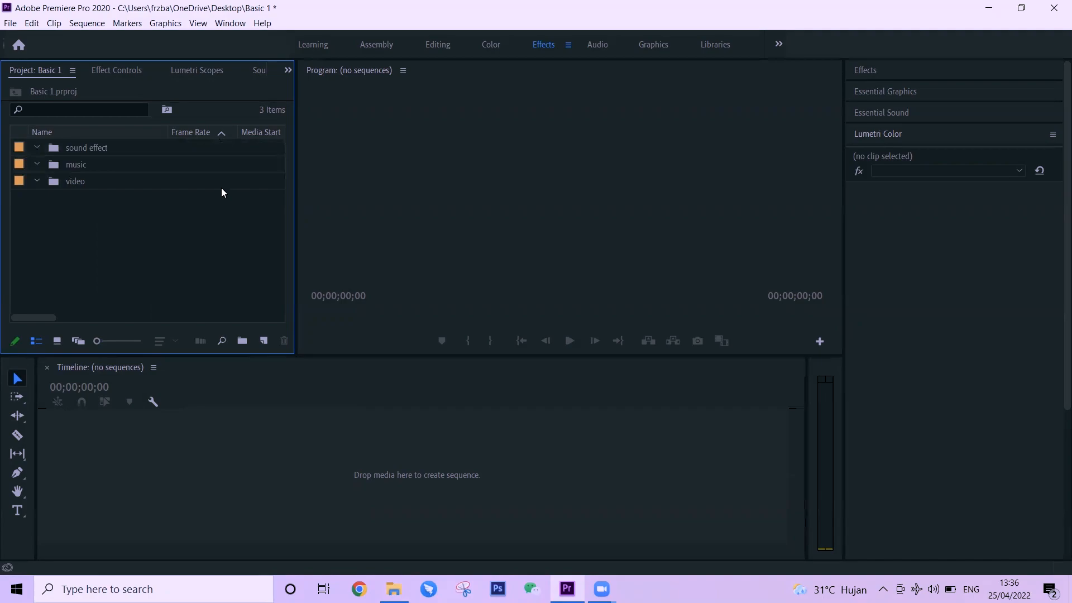
# Step: Create a new bin named "meme" in the project
pyautogui.rightClick(141, 240)
pyautogui.click(177, 264)
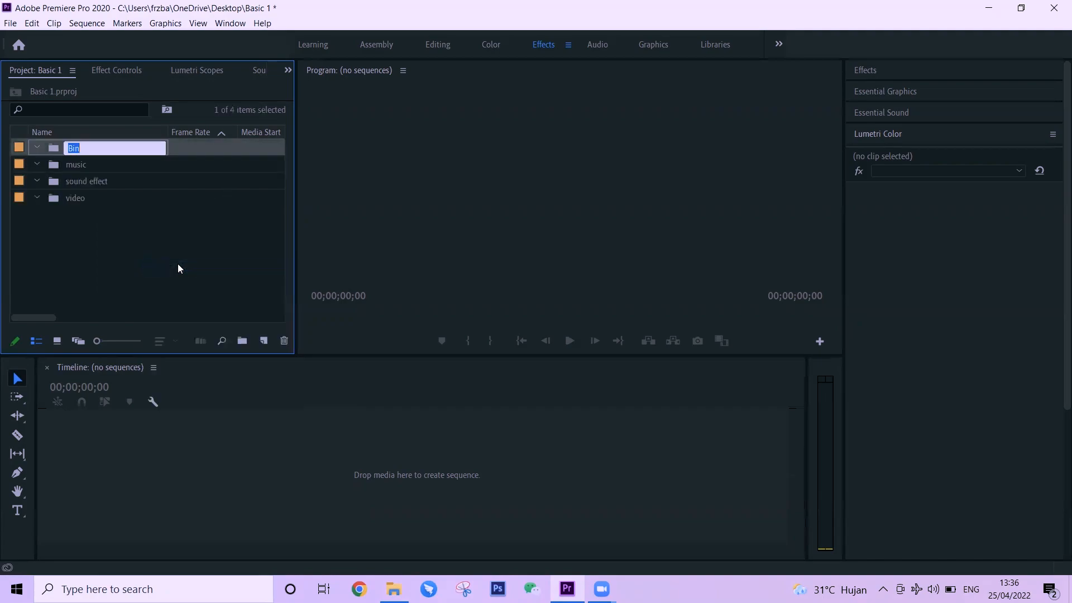
pyautogui.write('meme')
pyautogui.press('Return')
pyautogui.click(178, 263)
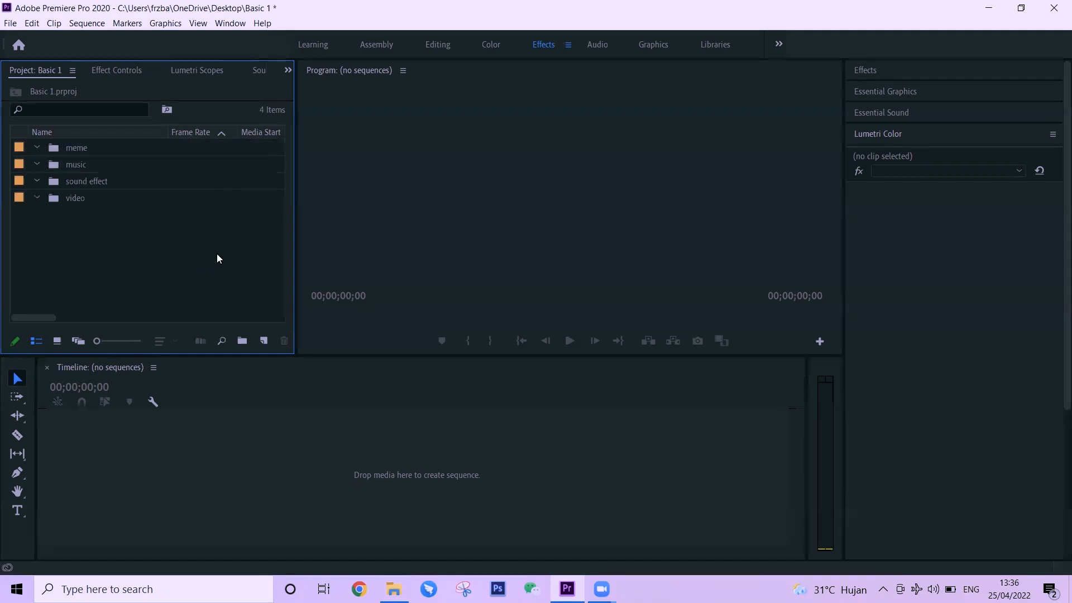
# Step: Start a new sequence with Custom editing mode and a timebase of 23,976 frames/second
pyautogui.rightClick(143, 264)
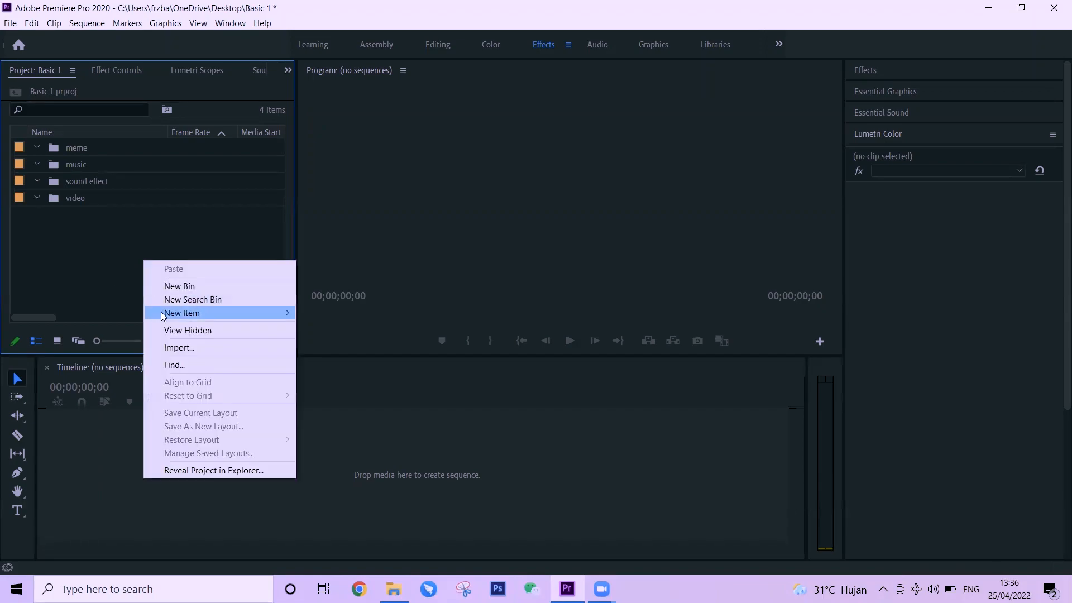
pyautogui.click(56, 217)
pyautogui.click(10, 23)
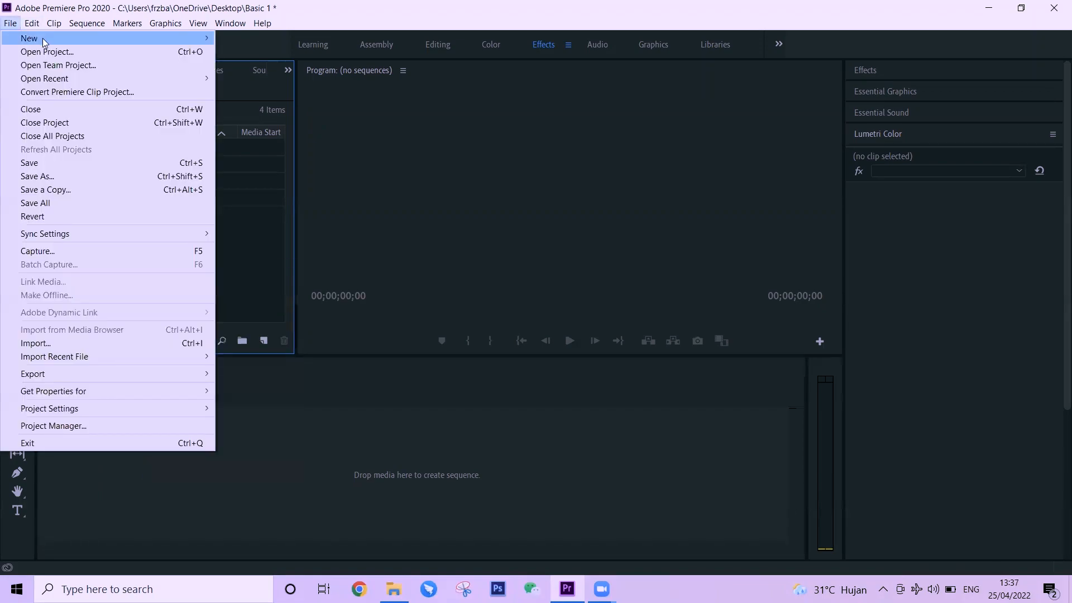
pyautogui.moveTo(119, 41)
pyautogui.click(272, 63)
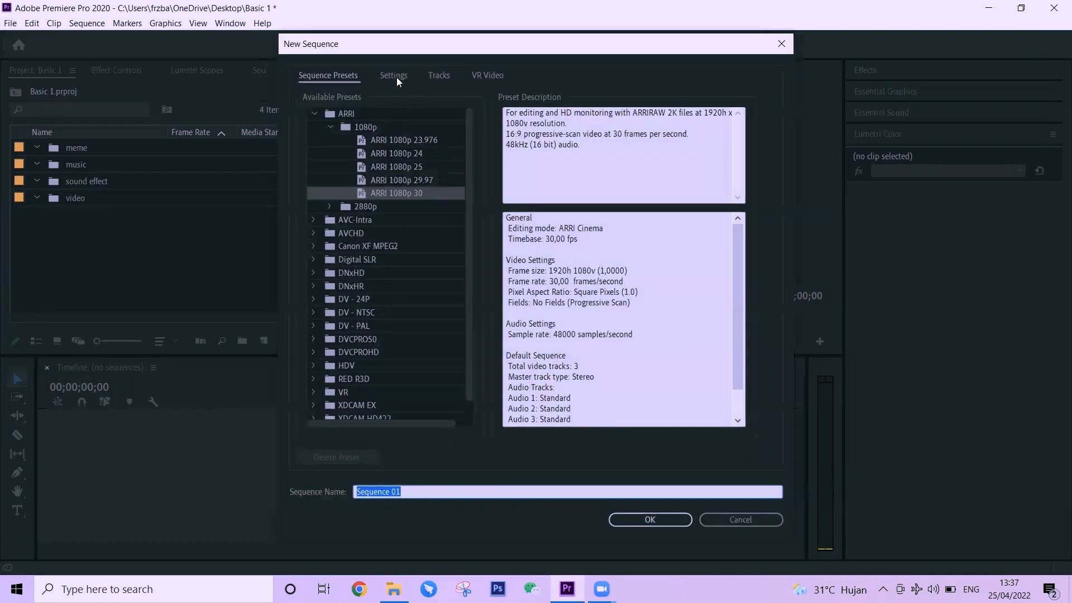
pyautogui.click(397, 77)
pyautogui.click(462, 96)
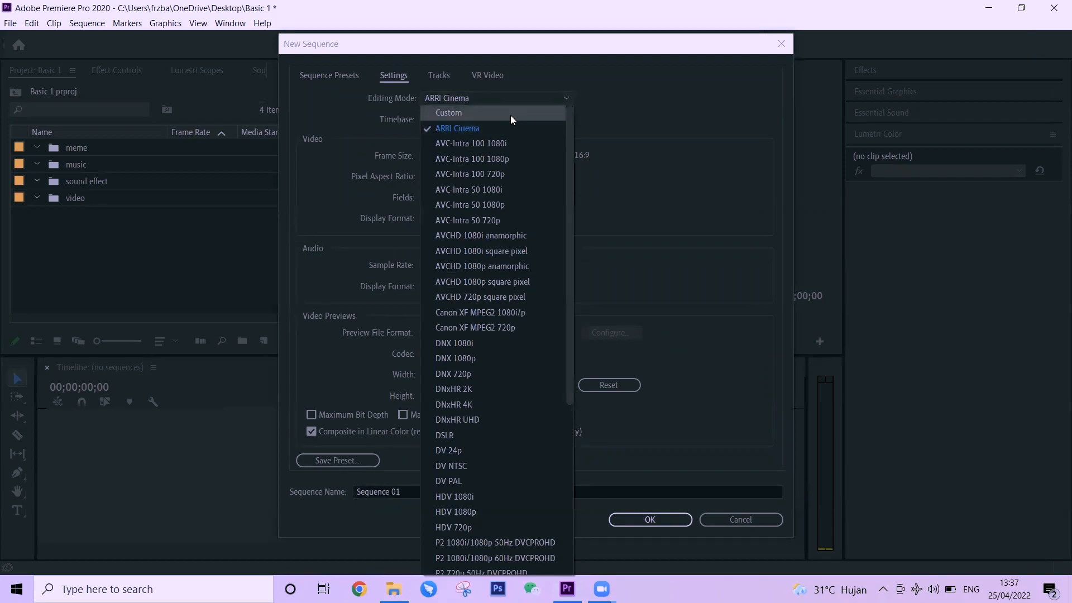
pyautogui.click(510, 114)
pyautogui.click(484, 119)
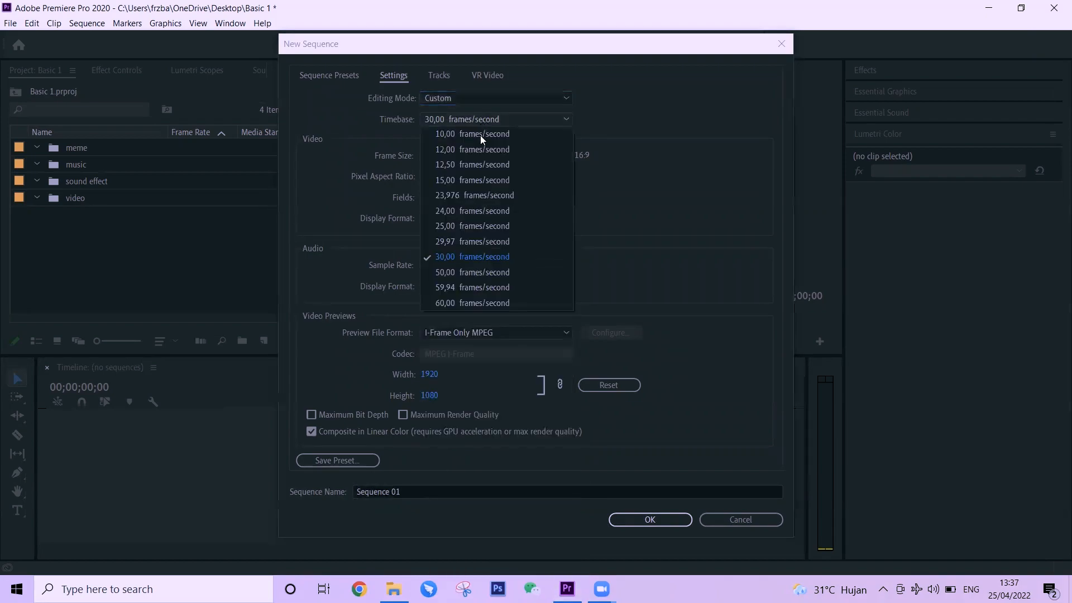
pyautogui.click(476, 196)
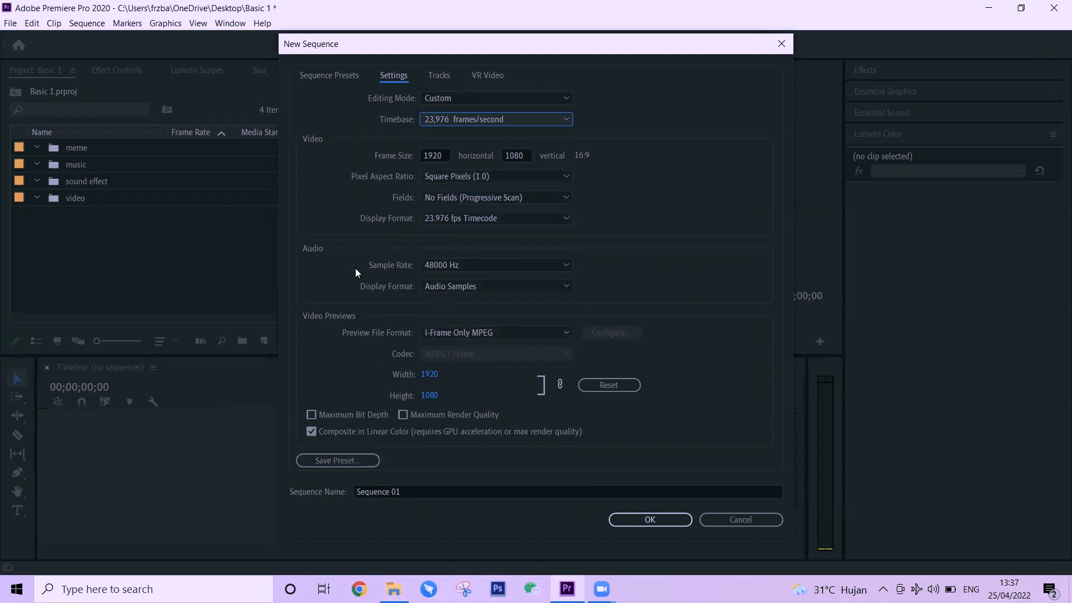
# Step: Enable Maximum Bit Depth and Maximum Render Quality for the new sequence, acknowledging the warnings
pyautogui.click(312, 414)
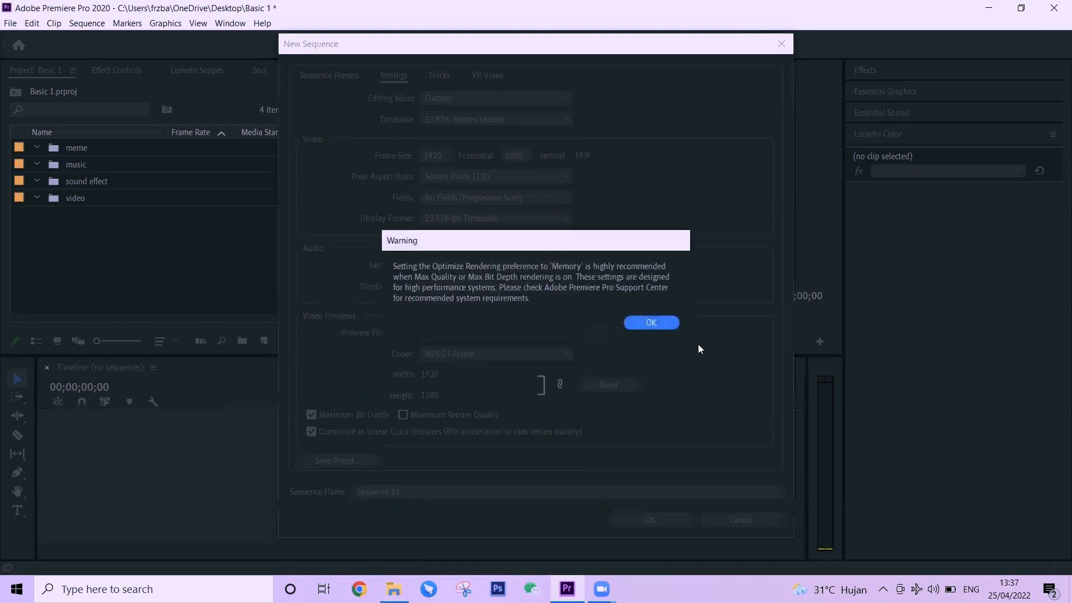
pyautogui.click(653, 318)
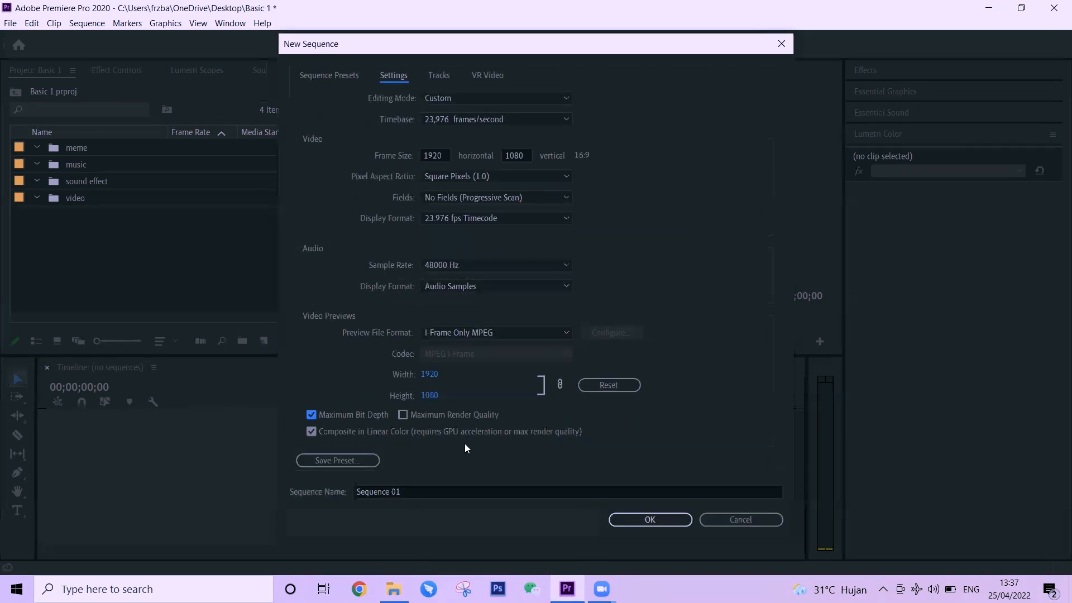
pyautogui.click(404, 415)
pyautogui.click(651, 322)
# Step: Name the sequence "basic sequence" and create it
pyautogui.click(425, 491)
pyautogui.hotkey('ctrl', 'a')
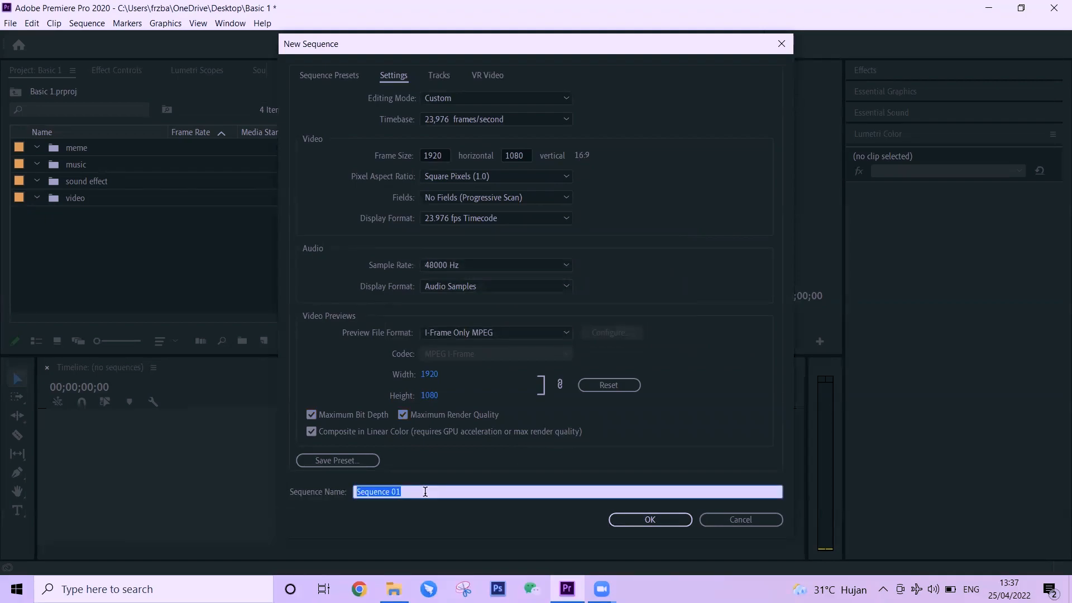
pyautogui.write('basic s')
pyautogui.click(655, 518)
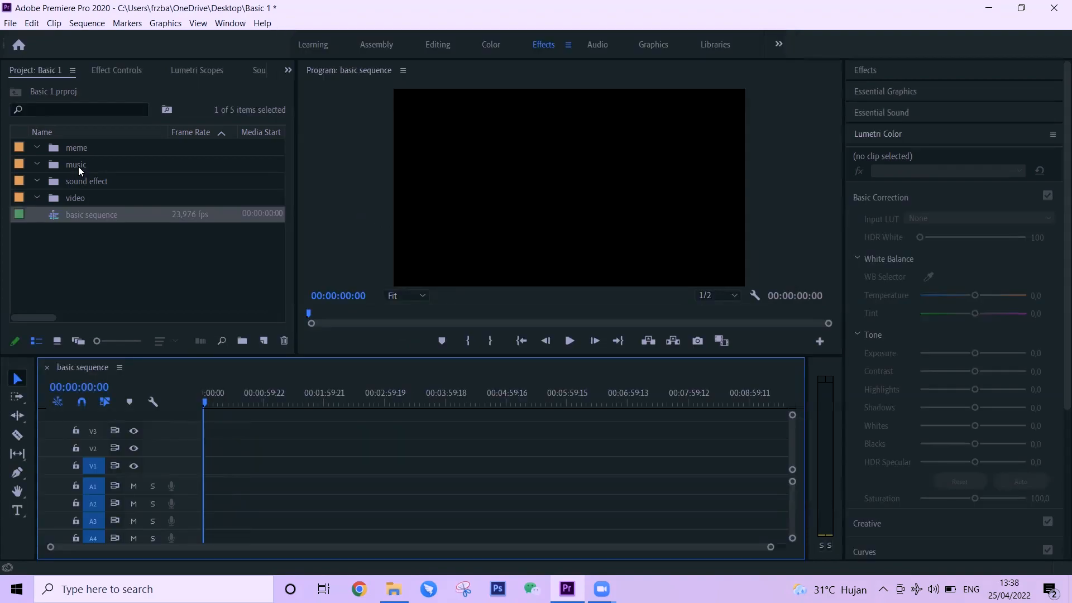
# Step: Import the clips MVI_0443 and MVI_0480 from the "magic in beijing" folder into the video bin
pyautogui.doubleClick(84, 194)
pyautogui.click(393, 589)
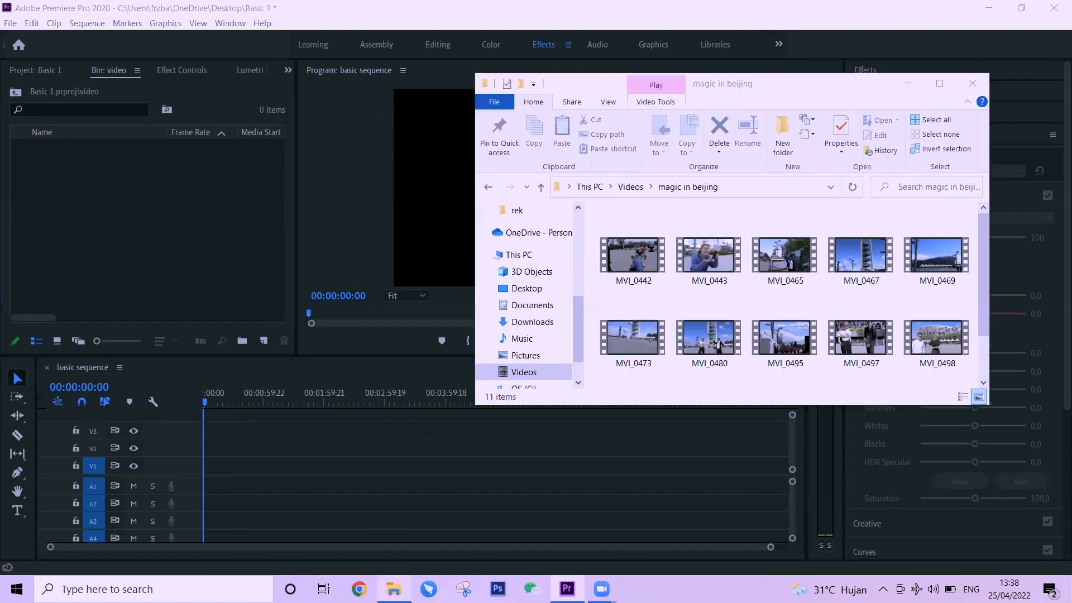
pyautogui.click(726, 255)
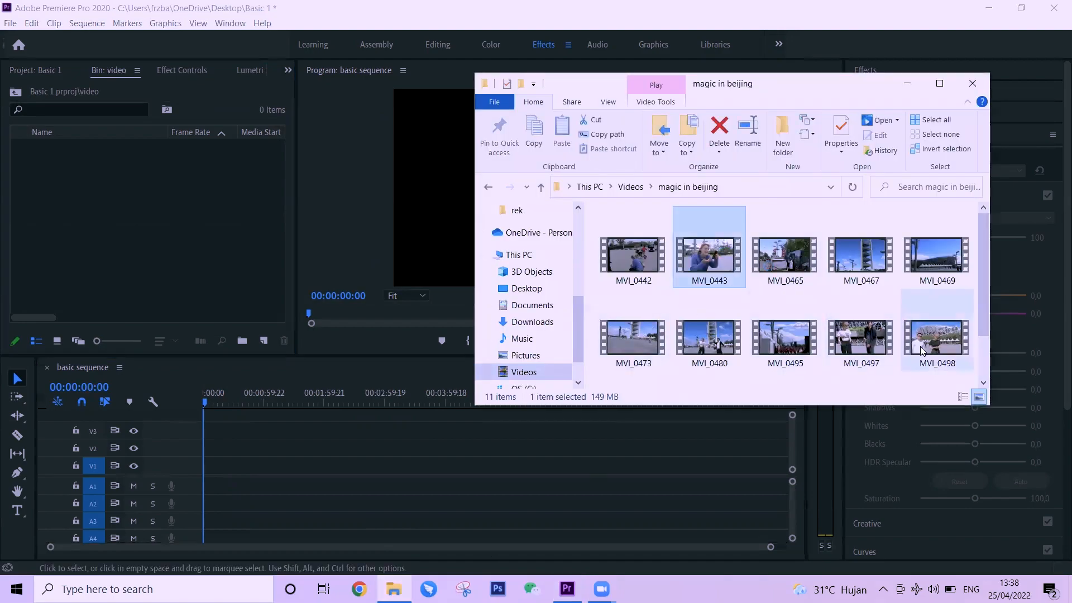
pyautogui.keyDown('ctrl'); pyautogui.click(703, 349); pyautogui.keyUp('ctrl')
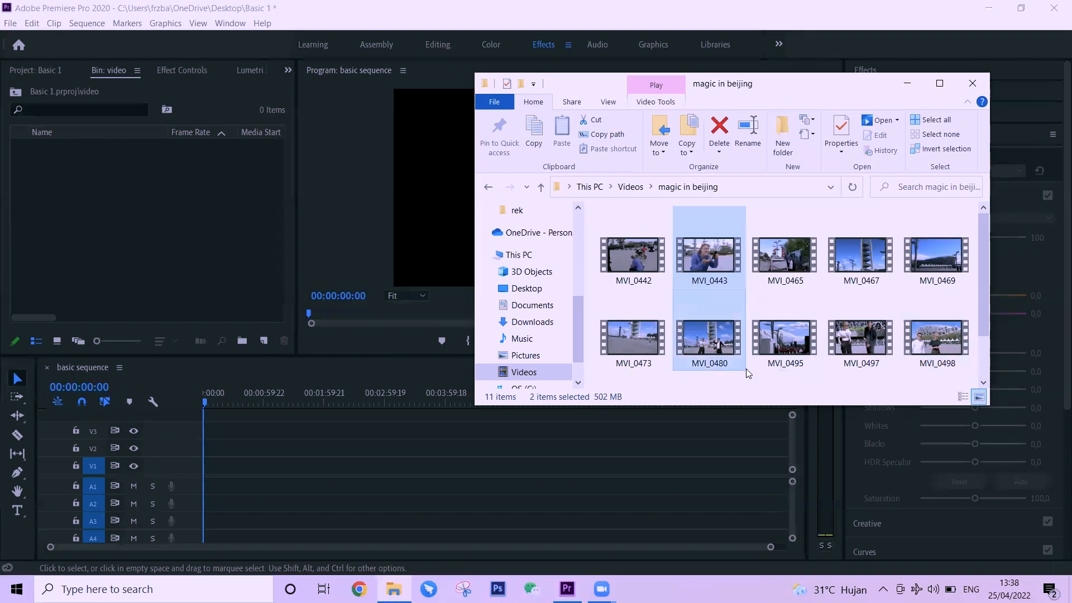
pyautogui.moveTo(719, 346); pyautogui.dragTo(134, 231)
pyautogui.click(164, 246)
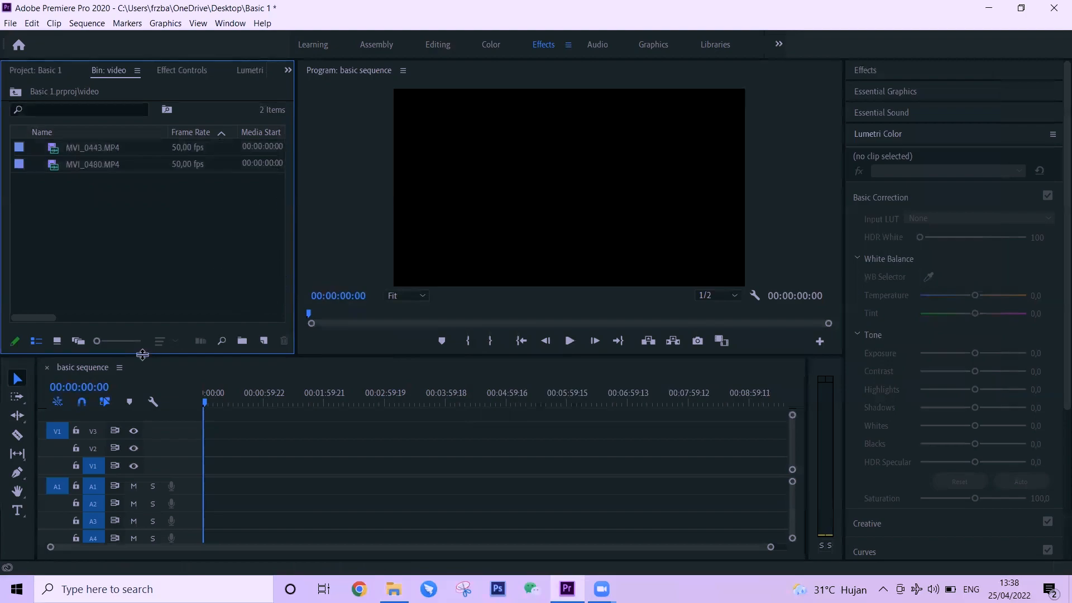
# Step: Open the clip MVI_0480.MP4 from the video bin in the Source Monitor
pyautogui.click(104, 161)
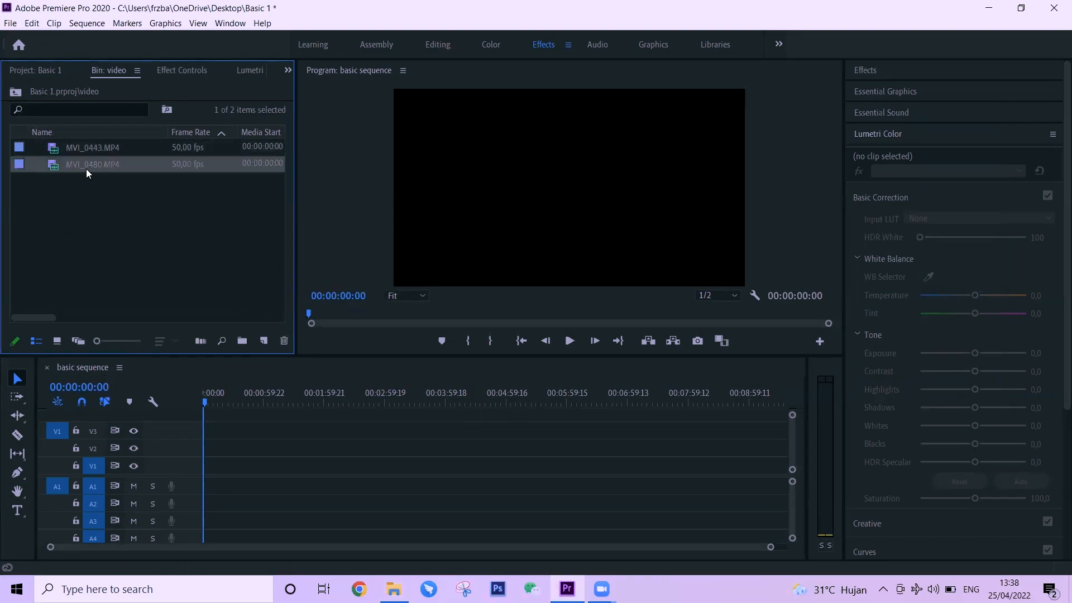
pyautogui.click(91, 148)
pyautogui.click(97, 160)
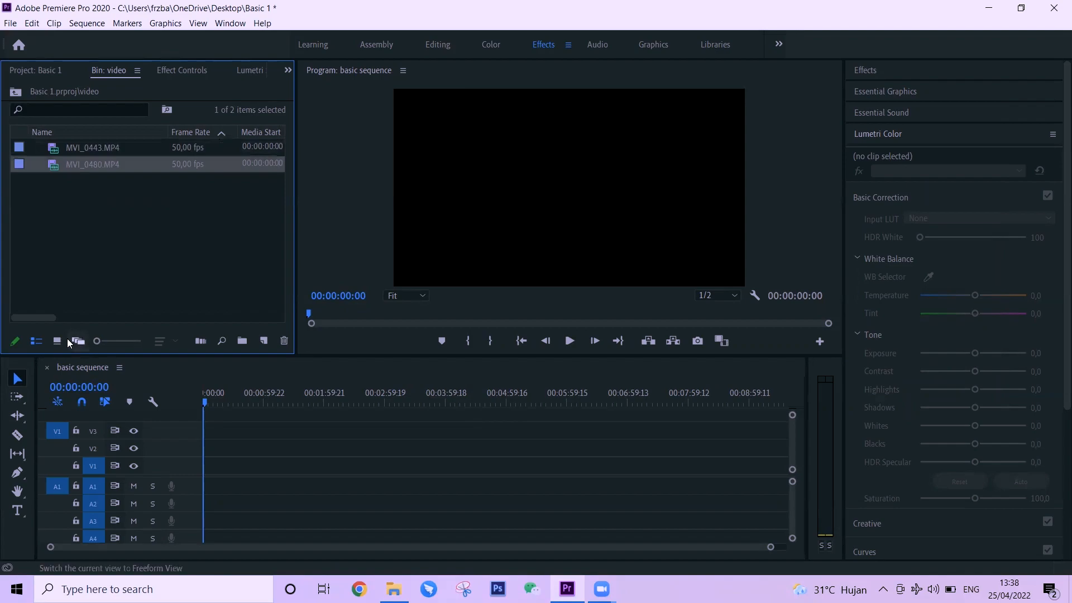
pyautogui.click(99, 154)
pyautogui.doubleClick(101, 159)
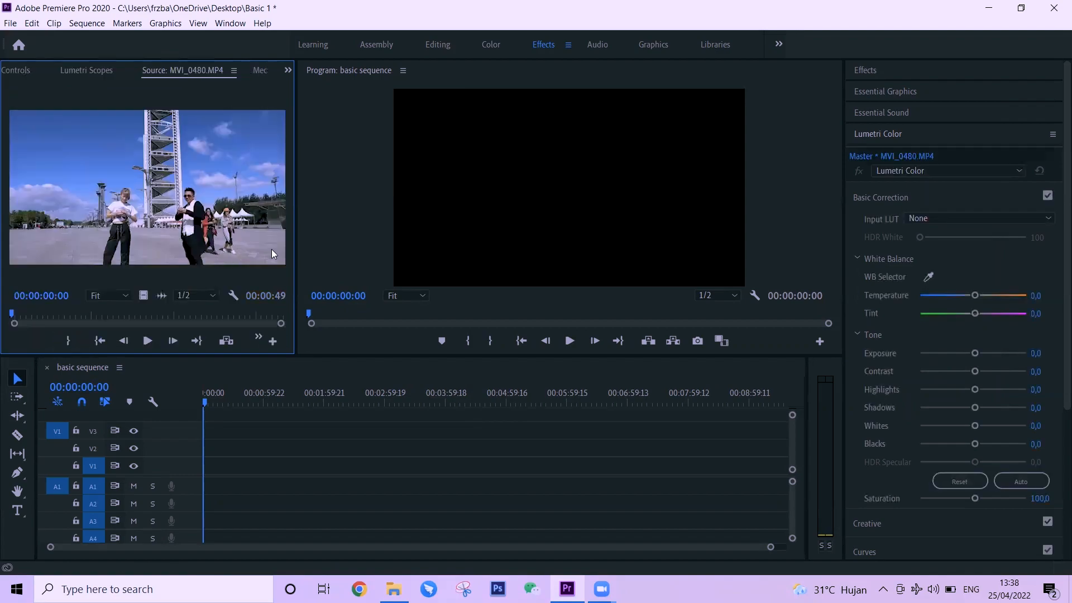
# Step: Return to the project's bins and show both the project and the video bin in icon view
pyautogui.click(289, 70)
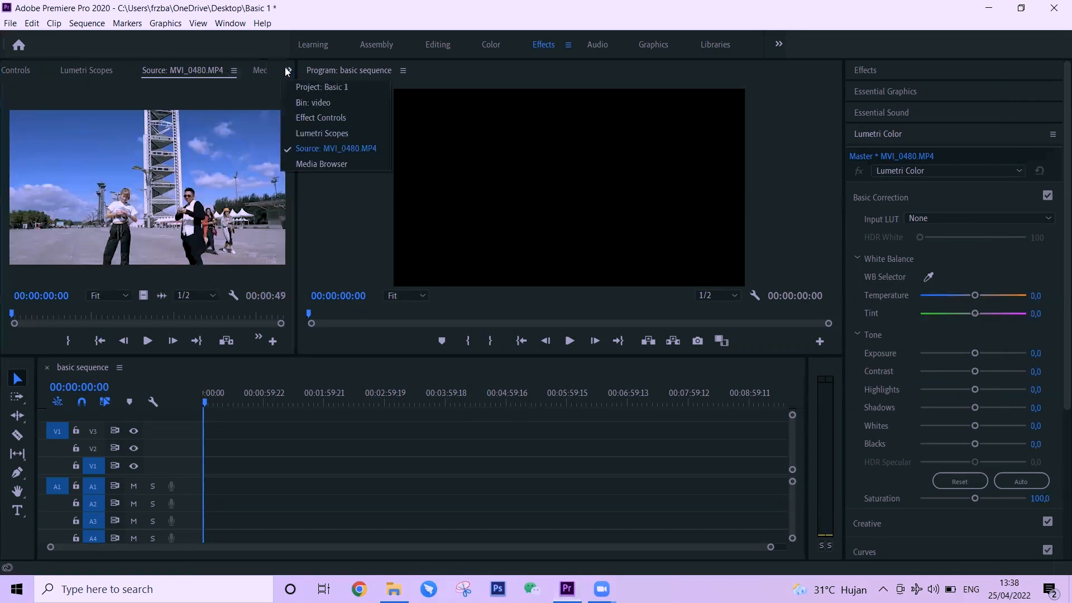
pyautogui.click(314, 94)
pyautogui.click(87, 296)
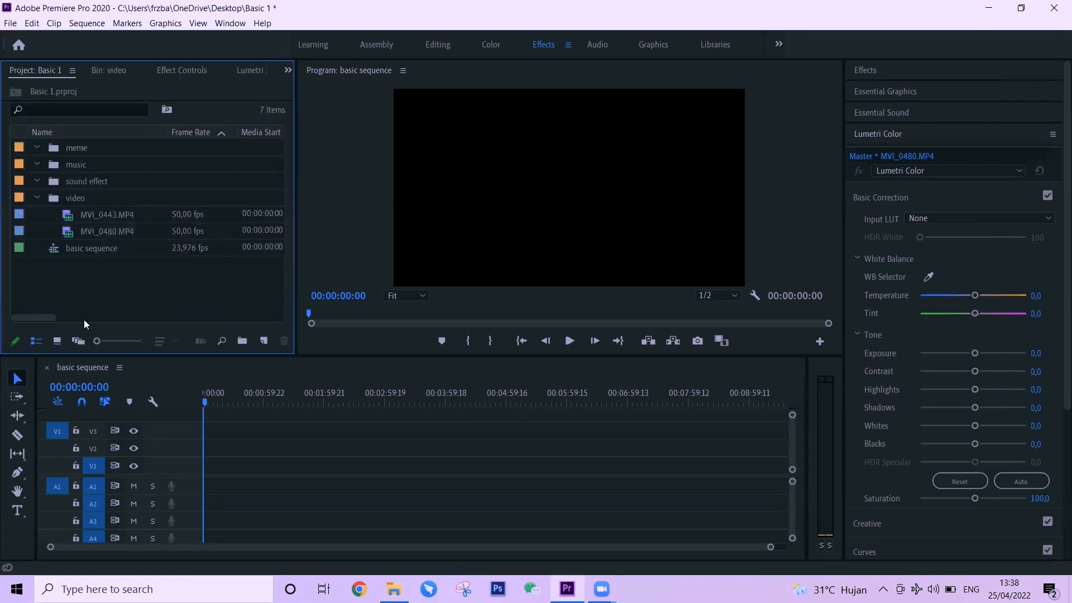
pyautogui.click(60, 340)
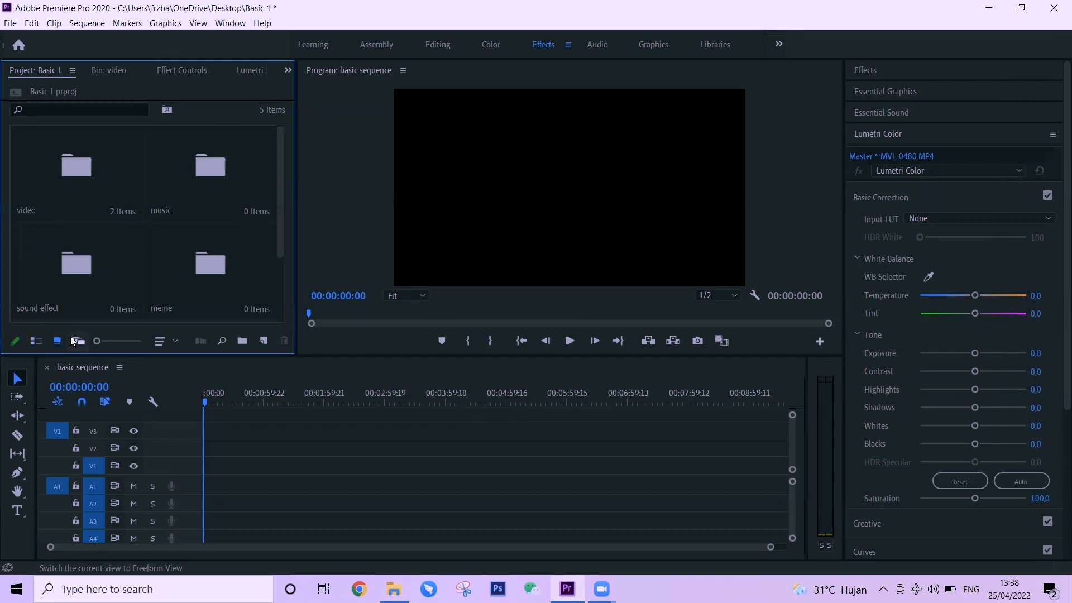
pyautogui.doubleClick(85, 190)
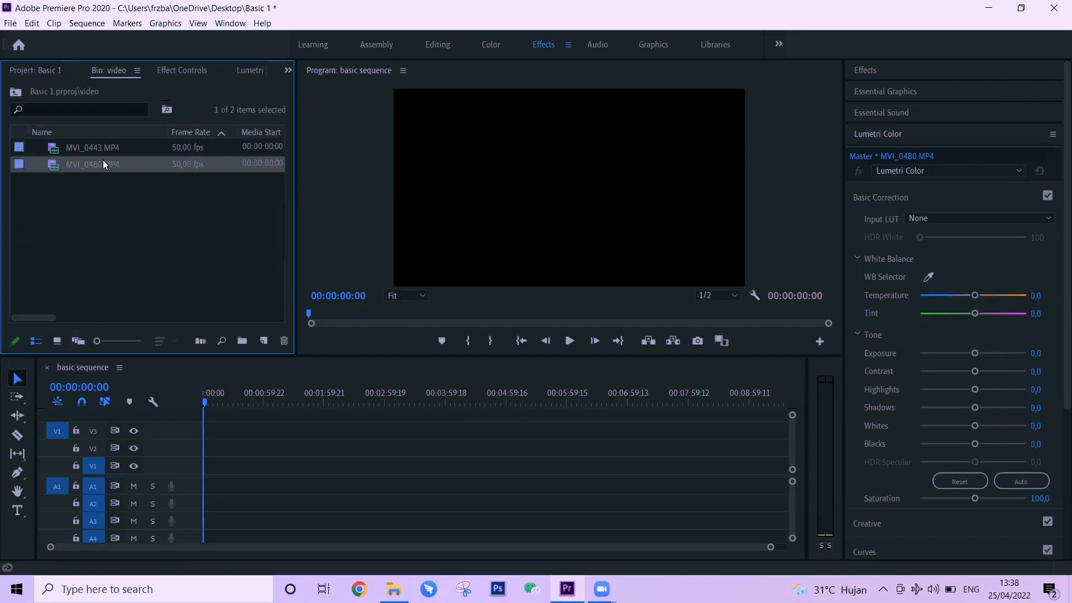
pyautogui.click(56, 341)
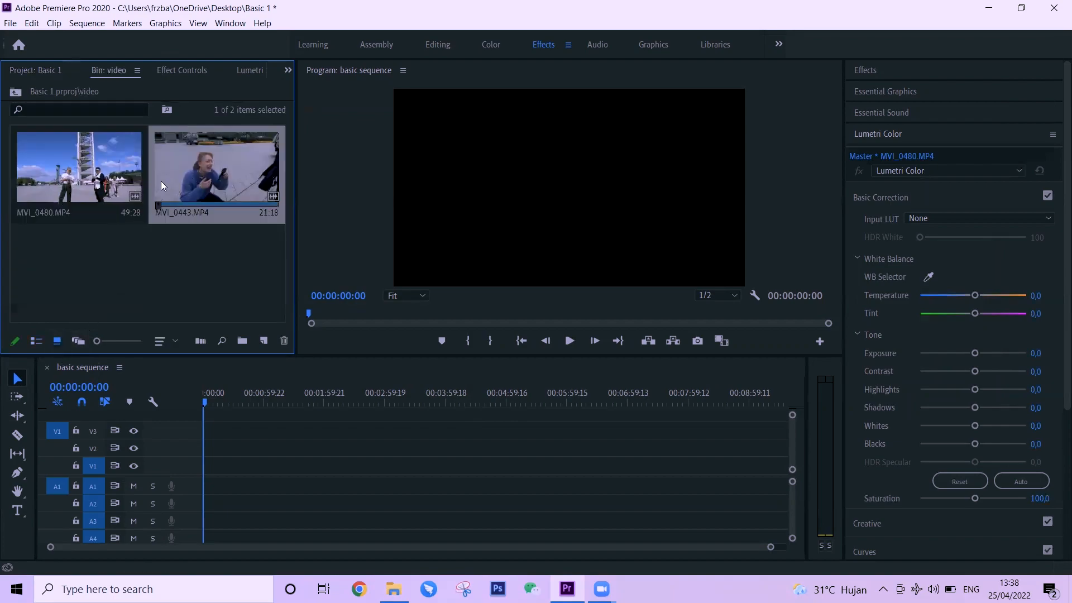
# Step: Open MVI_0480.MP4 in the Source Monitor, find the start of the wanted action and mark the In point at 00:00:08:44
pyautogui.doubleClick(99, 190)
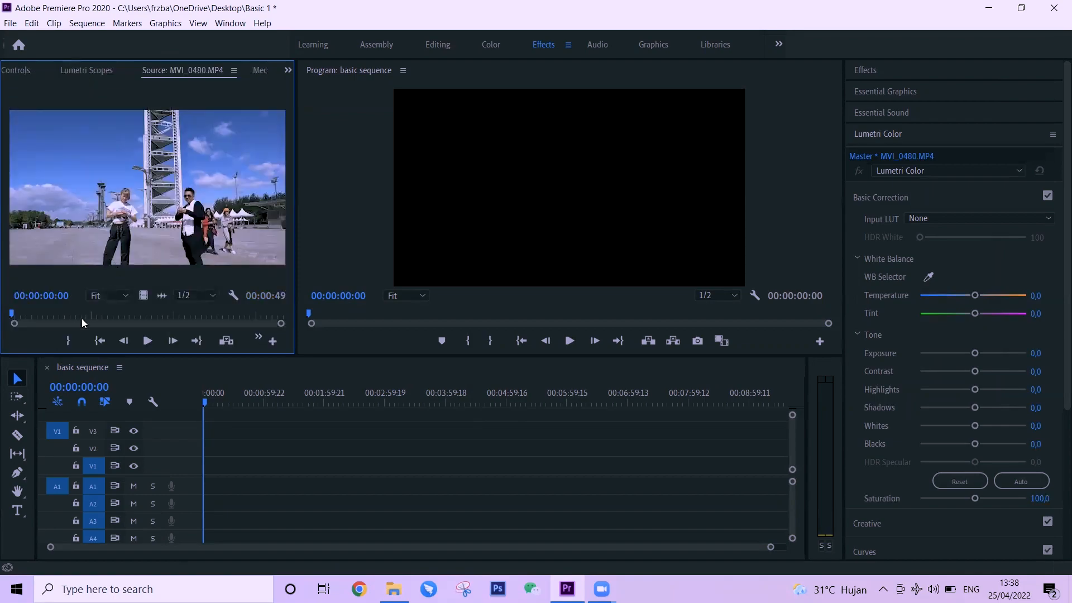
pyautogui.click(87, 315)
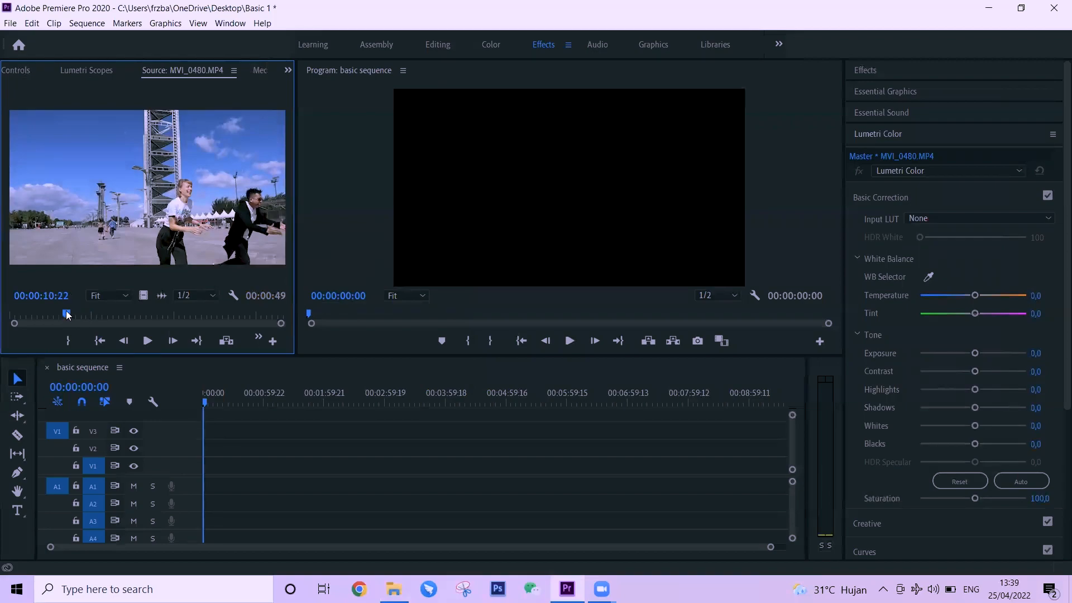
pyautogui.moveTo(70, 315); pyautogui.dragTo(12, 329)
pyautogui.moveTo(72, 313); pyautogui.dragTo(53, 310)
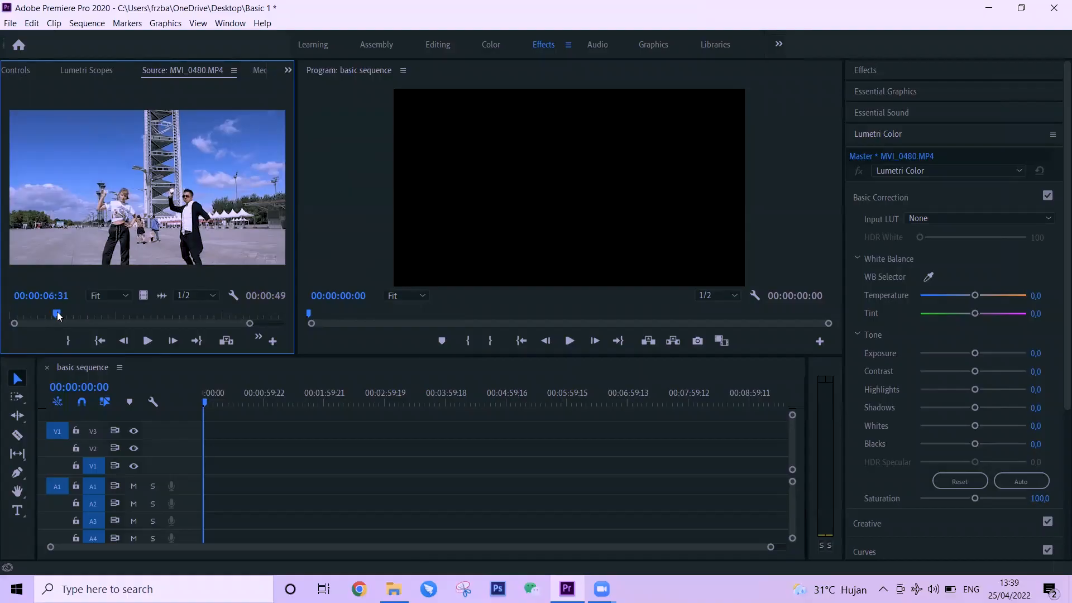
pyautogui.moveTo(58, 315); pyautogui.dragTo(73, 314)
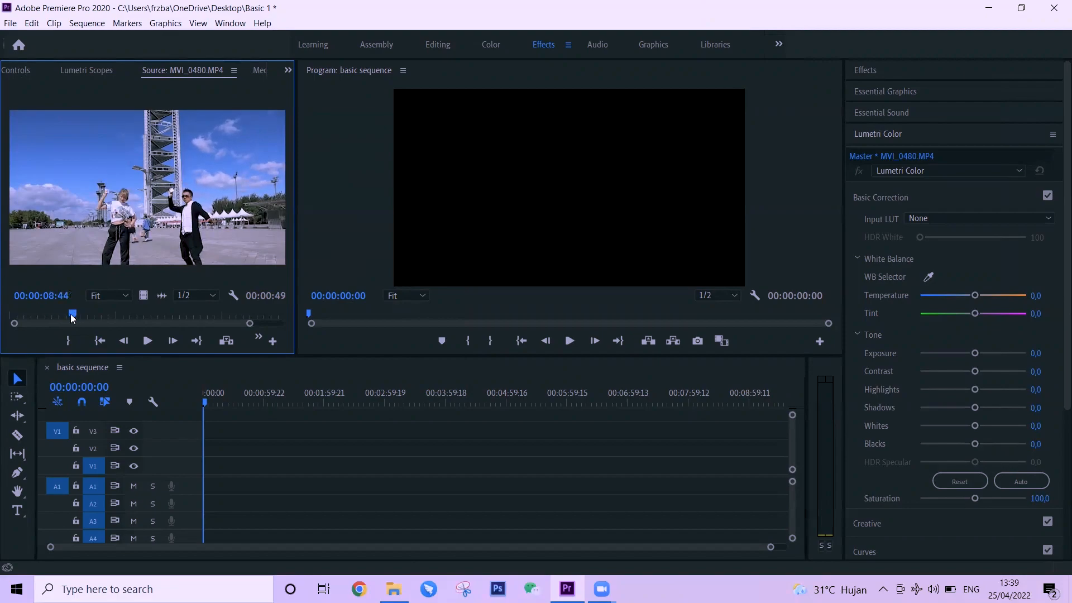
pyautogui.press('i')
# Step: Mark the Out point of MVI_0480.MP4 just after the cards are thrown, giving a range of 2:10
pyautogui.click(92, 307)
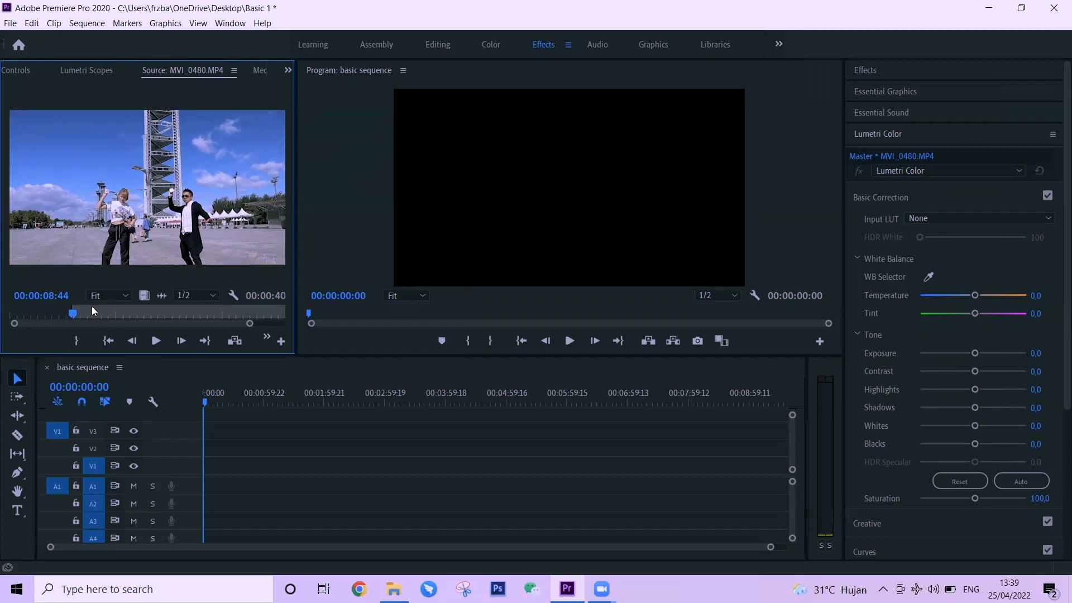
pyautogui.moveTo(87, 312); pyautogui.dragTo(87, 309)
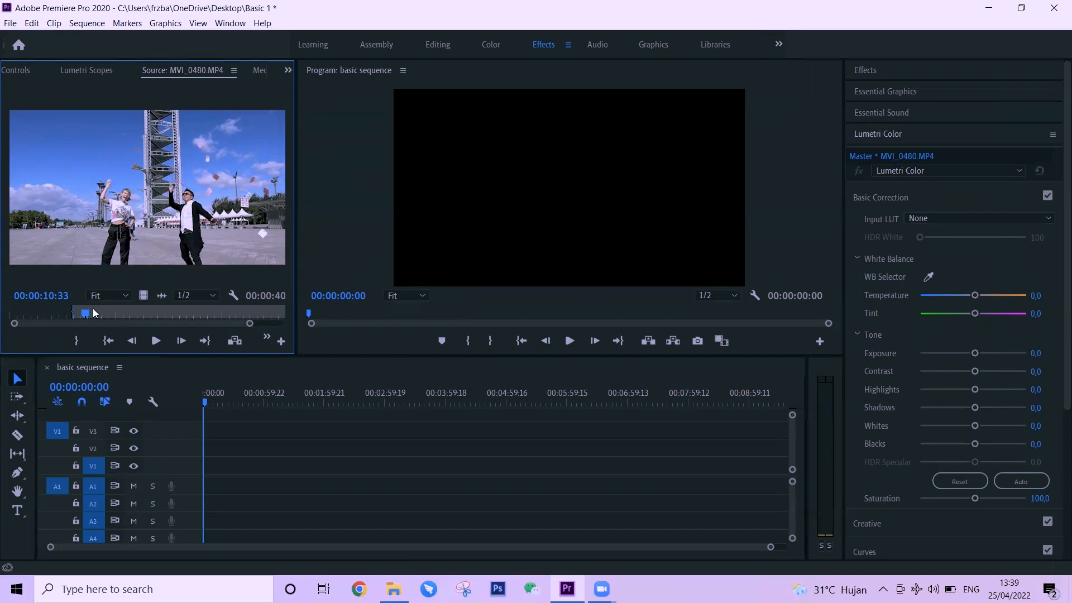
pyautogui.click(90, 309)
pyautogui.press('o')
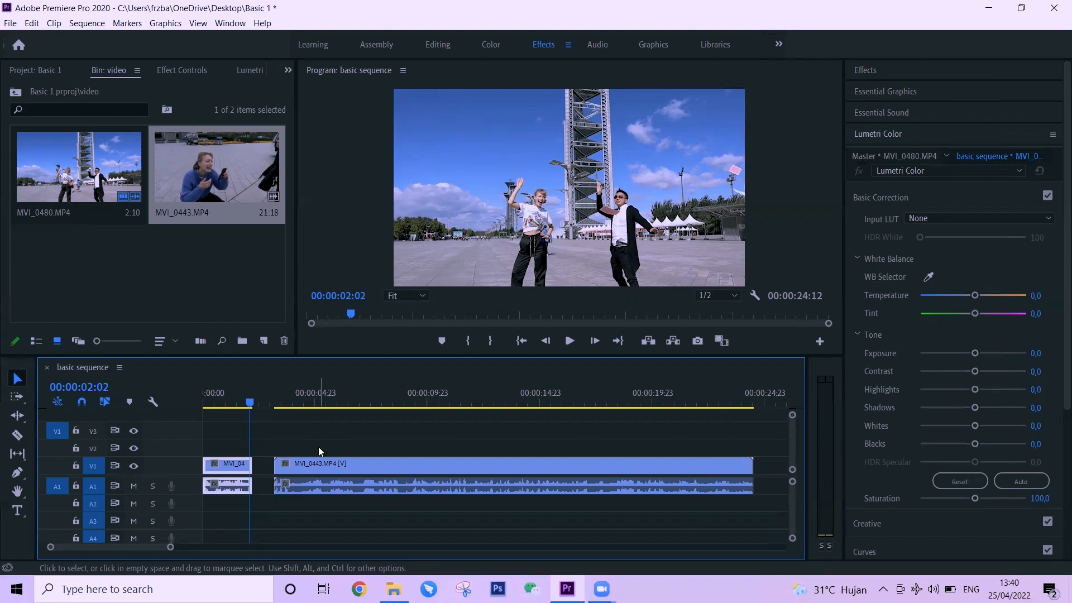
# Step: Split the MVI_0443.MP4 clip in the sequence at 00:00:04:21 and move its second part further along the timeline, leaving a gap
pyautogui.click(311, 400)
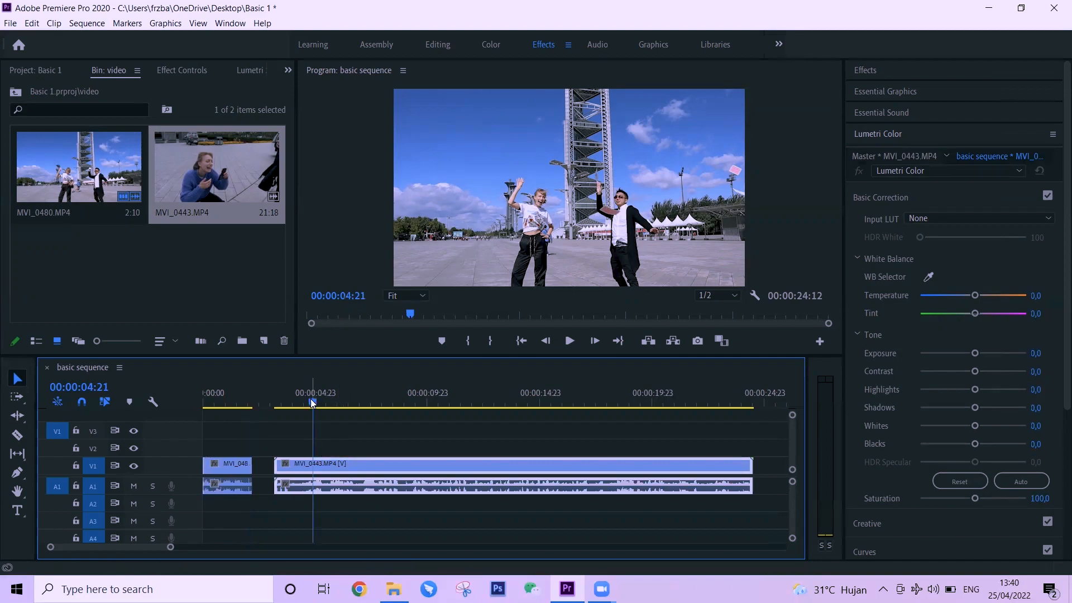
pyautogui.press('c')
pyautogui.click(317, 467)
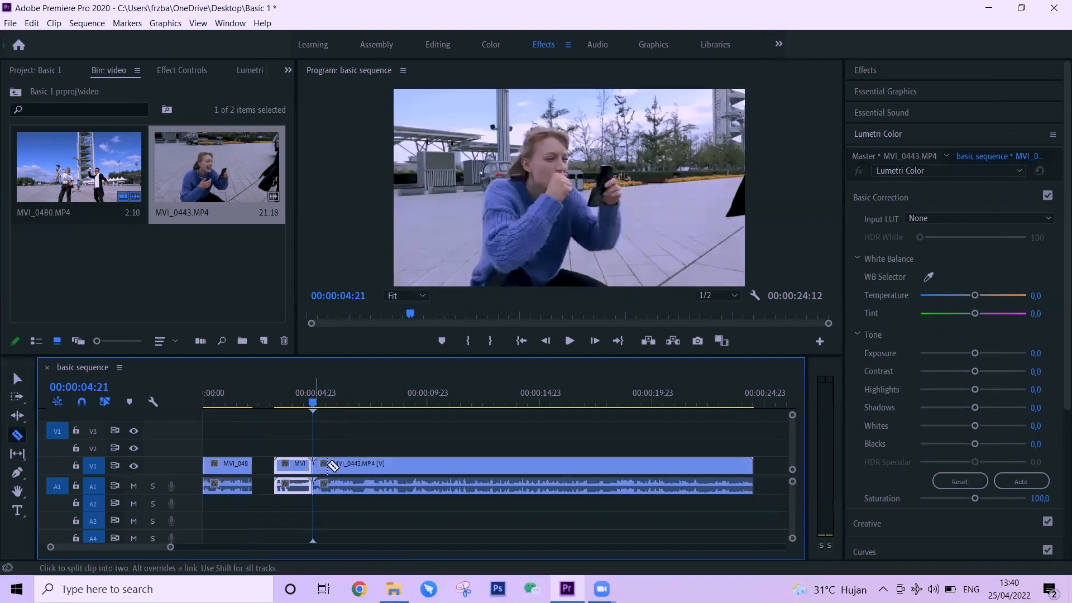
pyautogui.press('v')
pyautogui.moveTo(346, 462); pyautogui.dragTo(376, 469)
# Step: Split the second part of MVI_0443.MP4 at about 00:00:10:00 and shift the last piece further along, leaving another gap
pyautogui.press('c')
pyautogui.click(467, 467)
pyautogui.press('v')
# Step: Scrub through the sequence and shift the last MVI_0443.MP4 piece earlier so it starts at 00:00:10:15
pyautogui.click(226, 394)
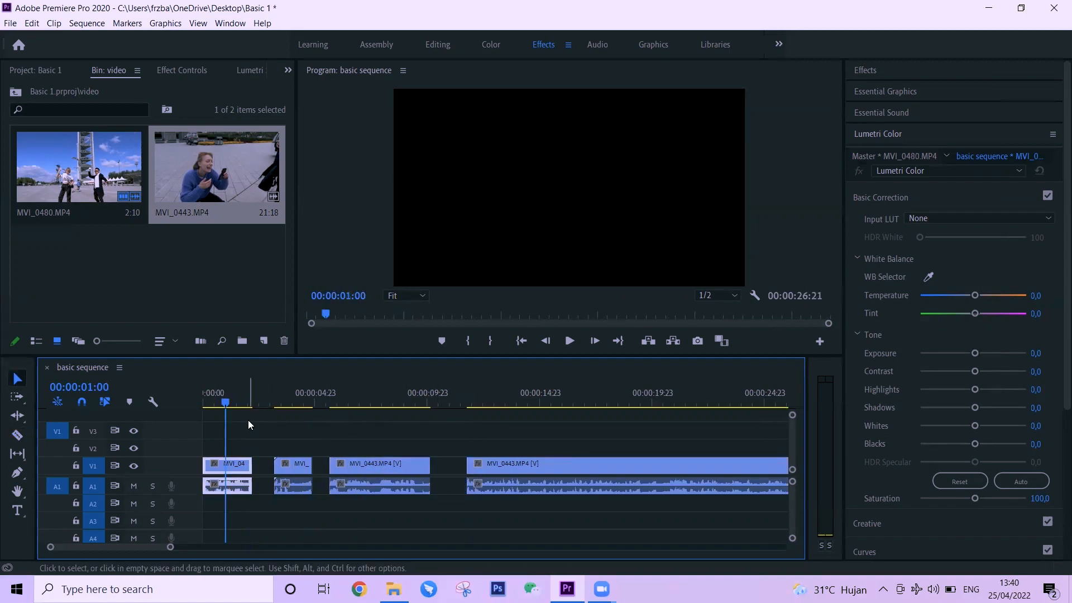
pyautogui.moveTo(220, 395); pyautogui.dragTo(354, 399)
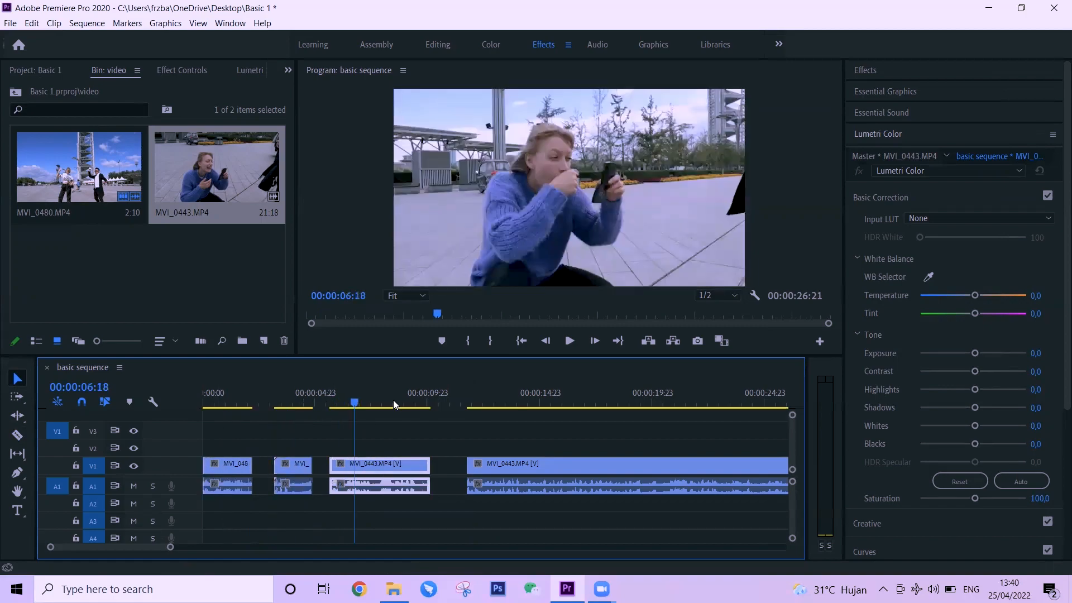
pyautogui.click(442, 400)
pyautogui.moveTo(510, 466); pyautogui.dragTo(481, 469)
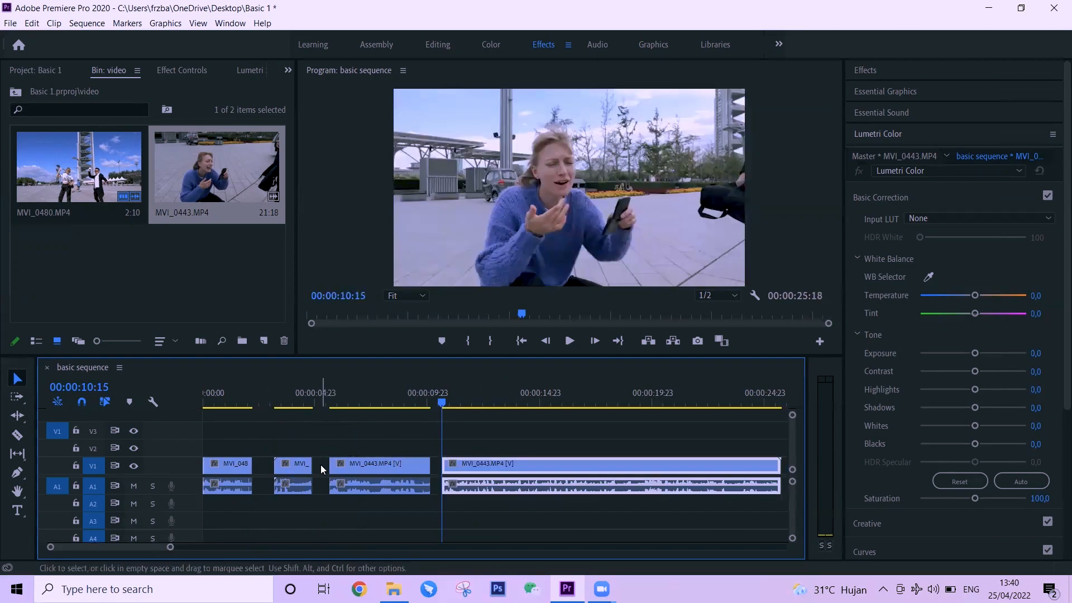
# Step: Close the gaps before and after the first MVI_0443.MP4 piece by deleting the empty spaces on V1
pyautogui.click(259, 466)
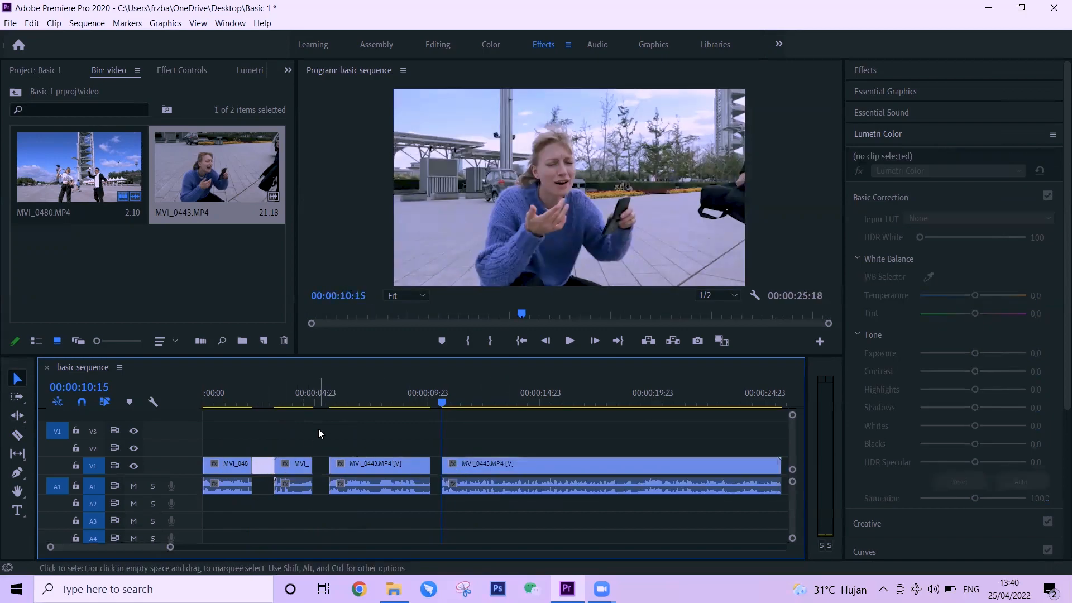
pyautogui.moveTo(275, 469); pyautogui.dragTo(283, 471)
pyautogui.click(266, 467)
pyautogui.press('Delete')
pyautogui.click(298, 464)
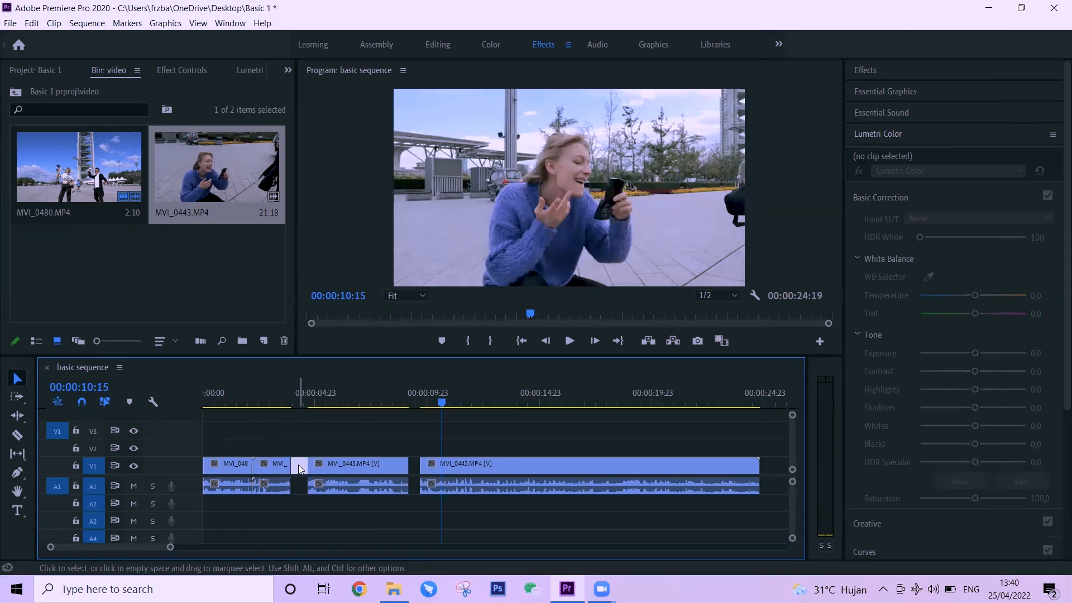
pyautogui.press('Delete')
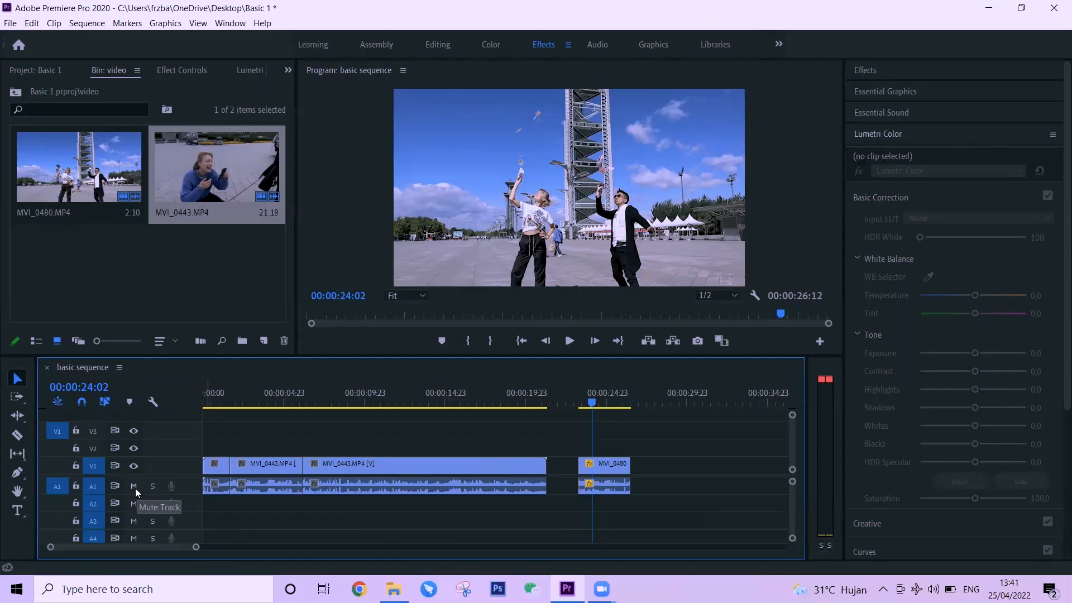
# Step: Mute audio track A1 and move the playhead to the MVI_0480.MP4 clip at the end of the sequence
pyautogui.click(134, 487)
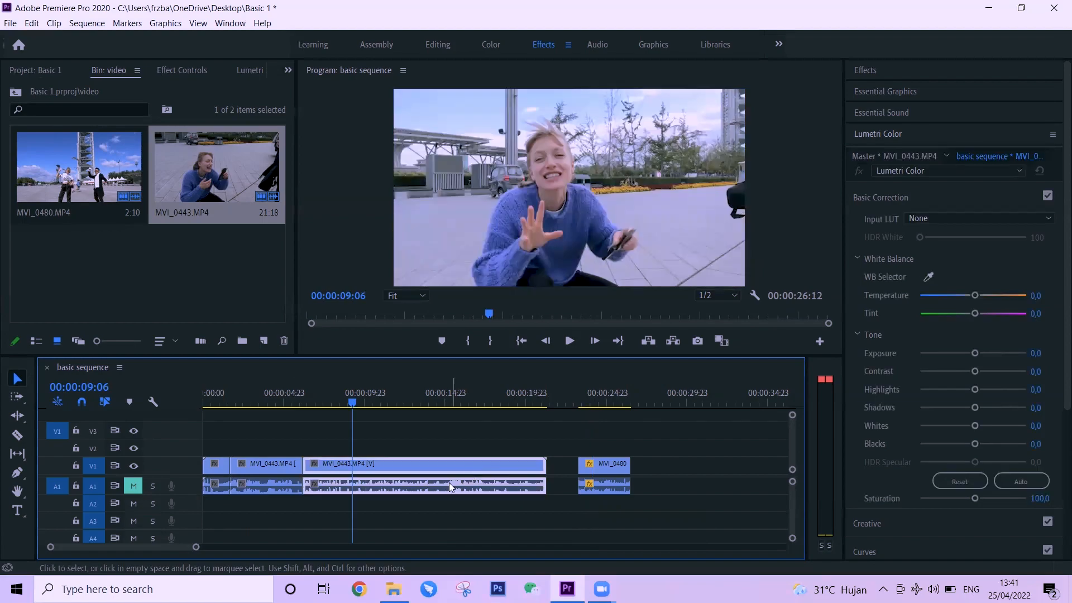
pyautogui.moveTo(449, 483)
pyautogui.mouseDown()
pyautogui.moveTo(441, 512)
pyautogui.moveTo(447, 490)
pyautogui.mouseUp()
pyautogui.click(593, 401)
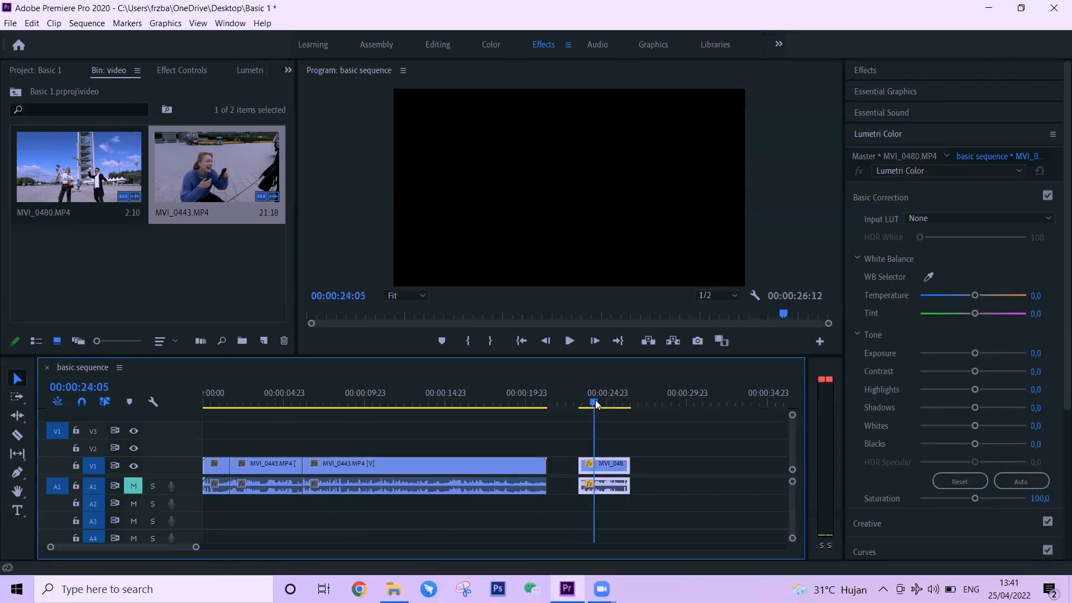
# Step: Try unlinking the last MVI_0480.MP4 clip's video and audio and deleting only its audio
pyautogui.click(605, 466)
pyautogui.rightClick(603, 466)
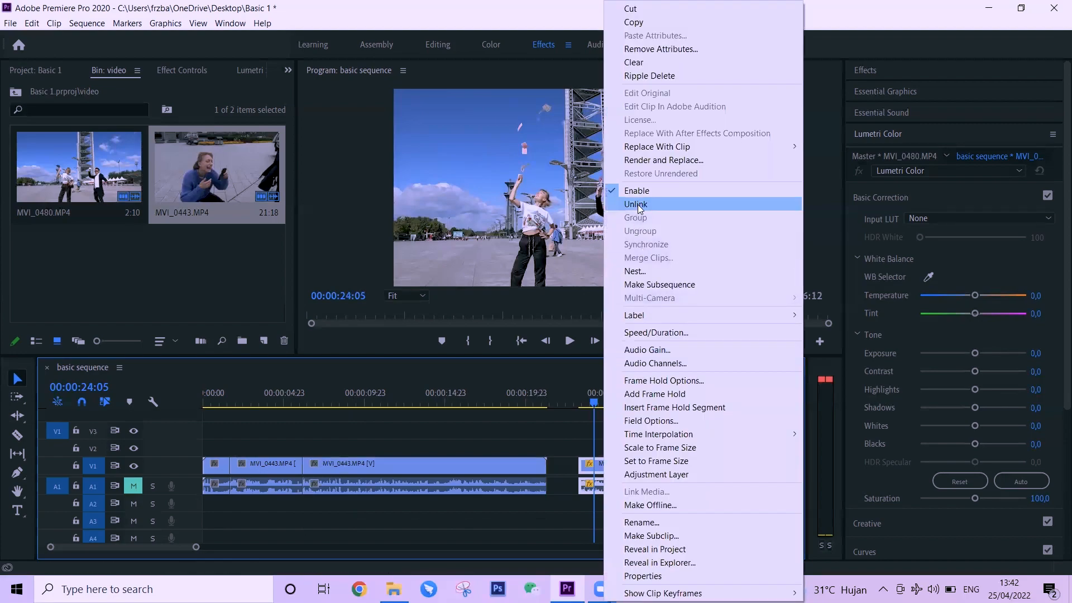
pyautogui.click(638, 204)
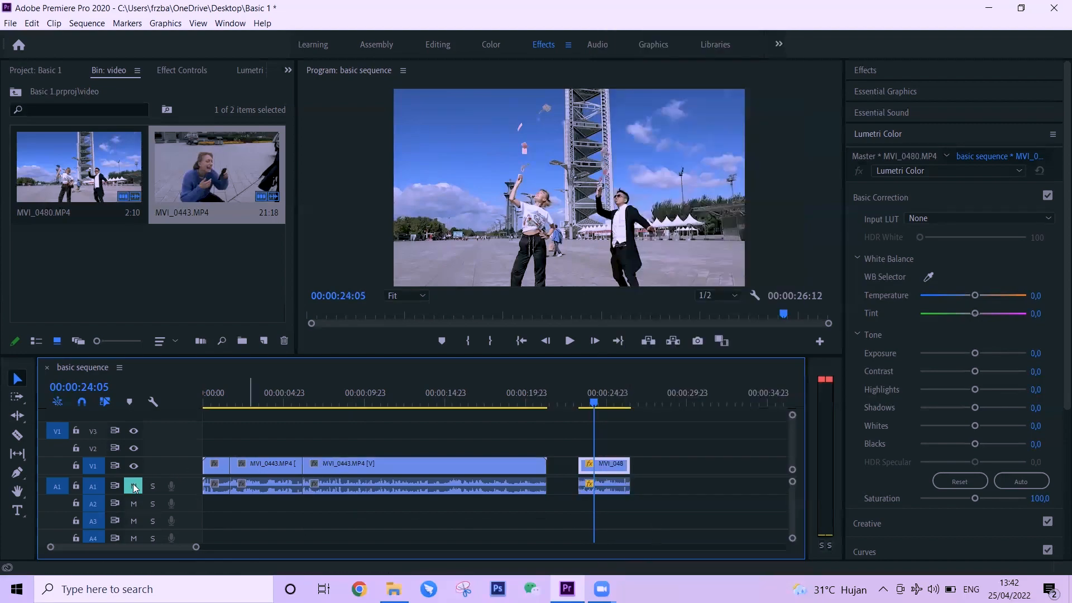
pyautogui.click(607, 489)
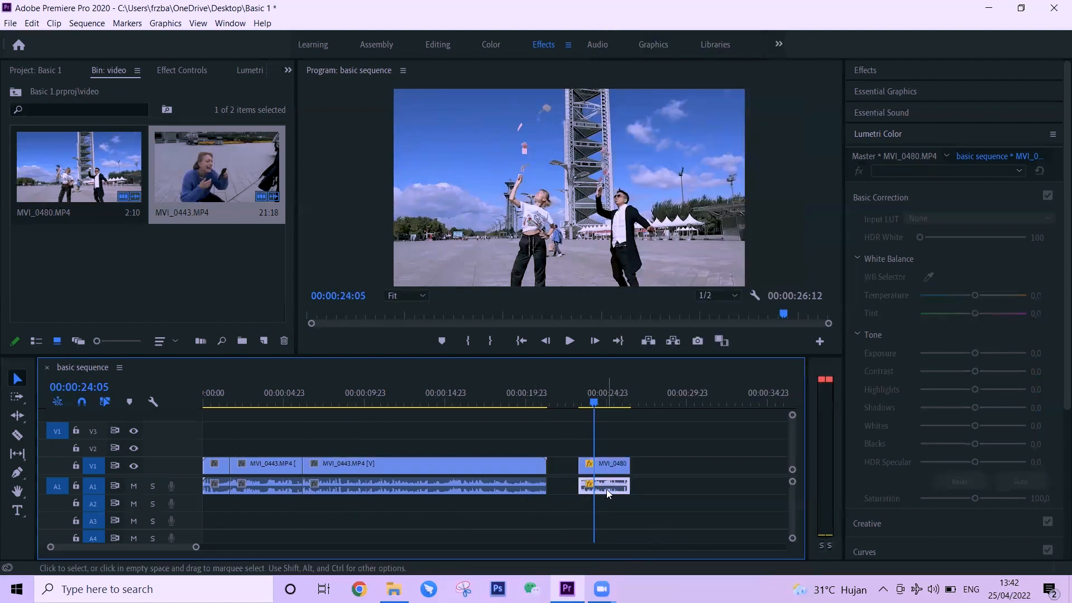
pyautogui.press('Delete')
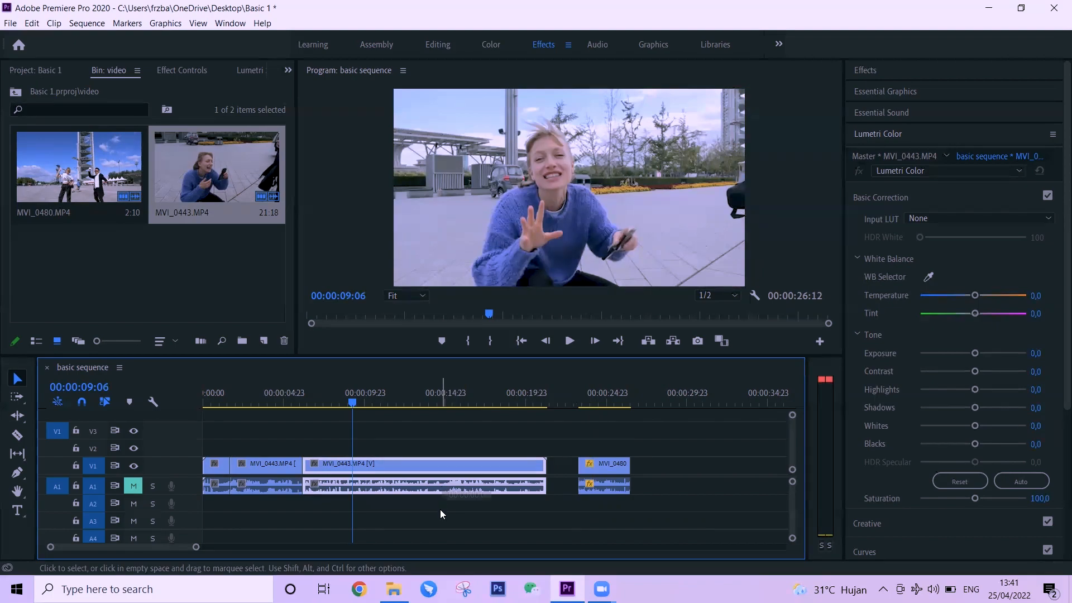
pyautogui.moveTo(440, 509); pyautogui.dragTo(441, 510)
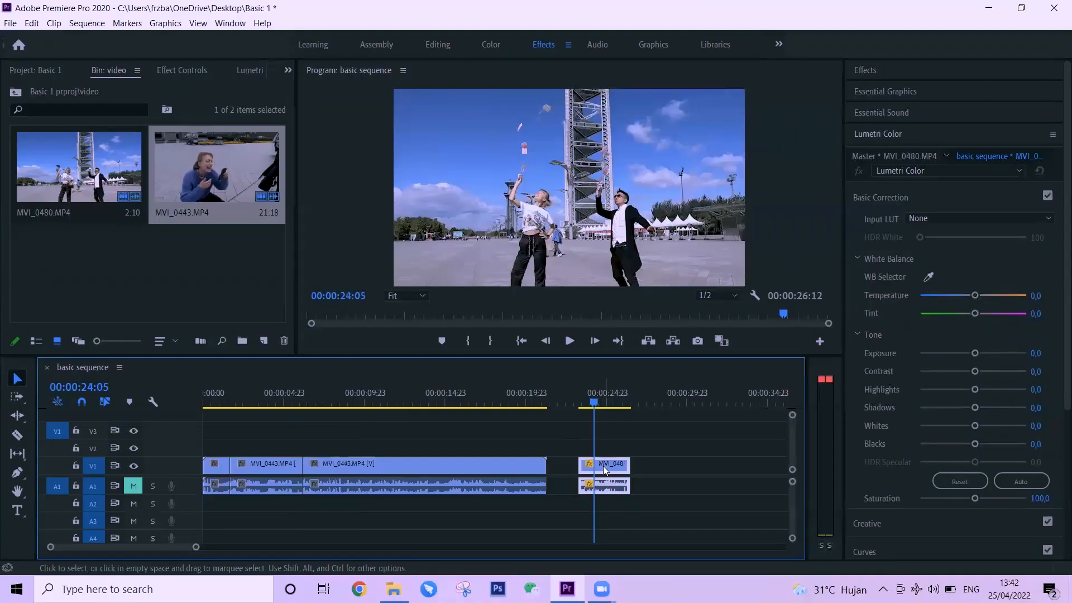
# Step: Unlink the last MVI_0480.MP4 clip's audio from its video, then delete that audio with track A1 unmuted
pyautogui.rightClick(603, 466)
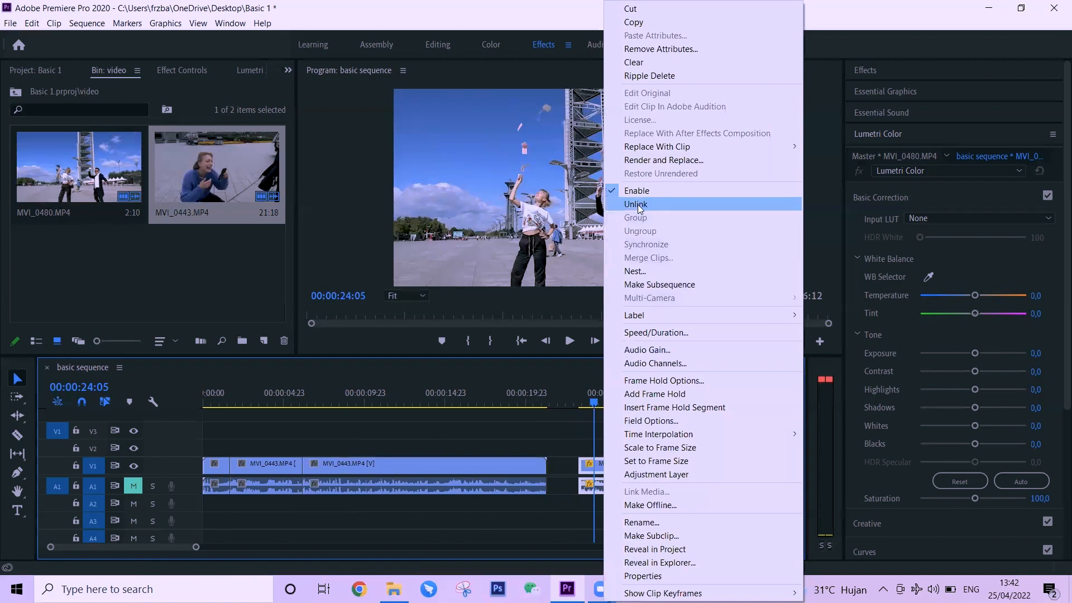
pyautogui.click(638, 205)
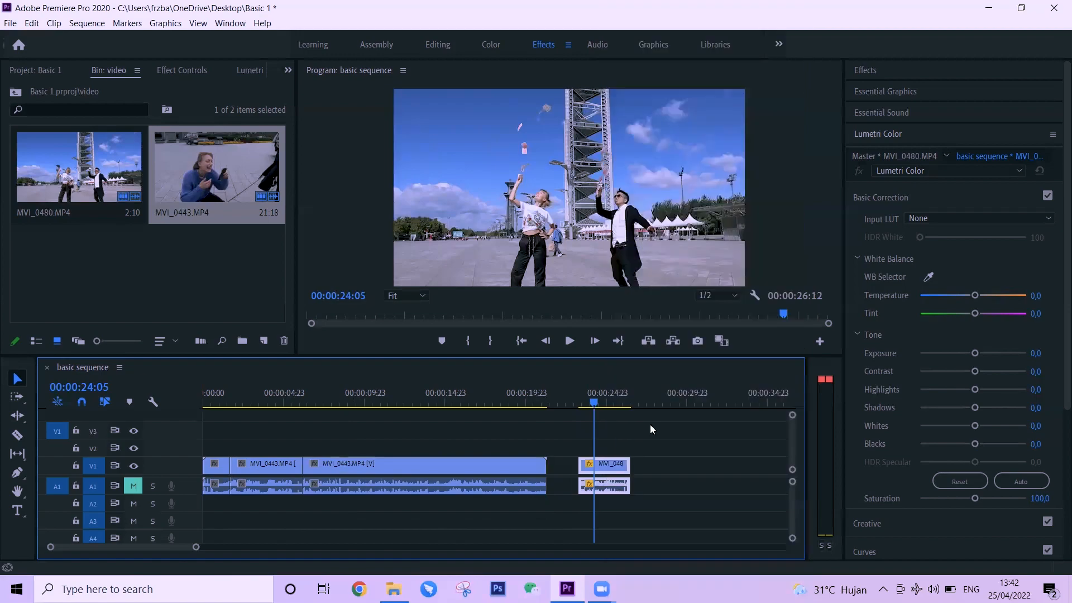
pyautogui.click(134, 488)
pyautogui.click(606, 490)
pyautogui.press('Delete')
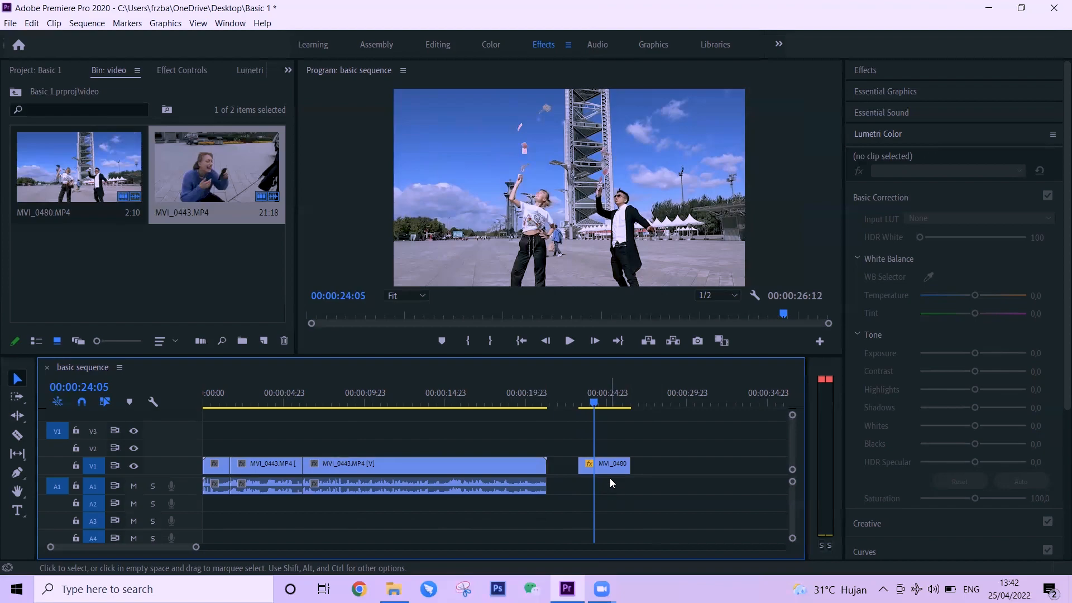
# Step: Increase the height of the Video 1 track so its clips display thumbnails
pyautogui.rightClick(609, 463)
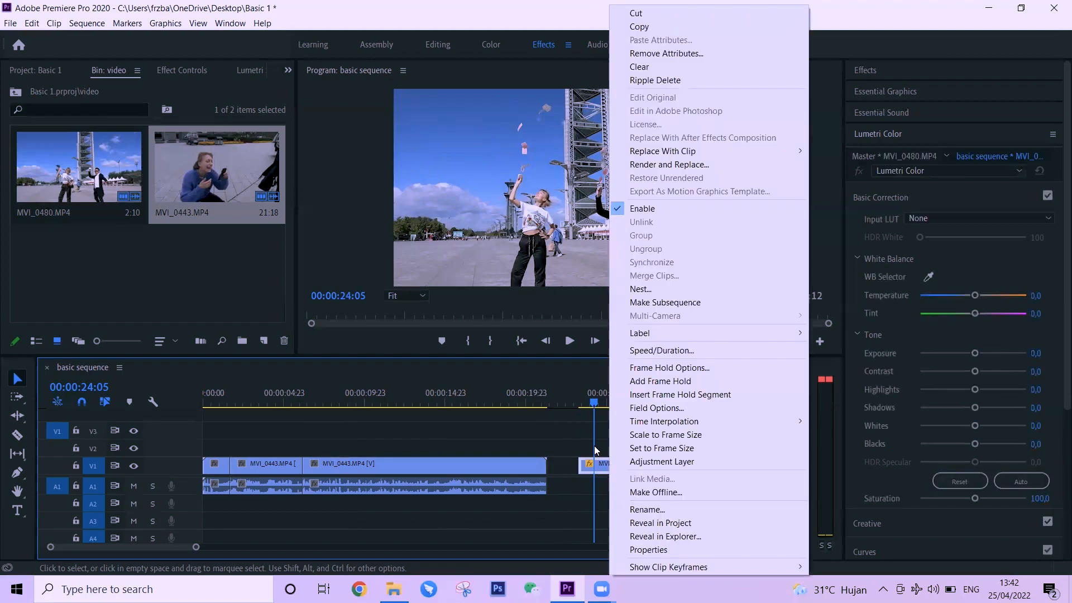
pyautogui.press('Escape')
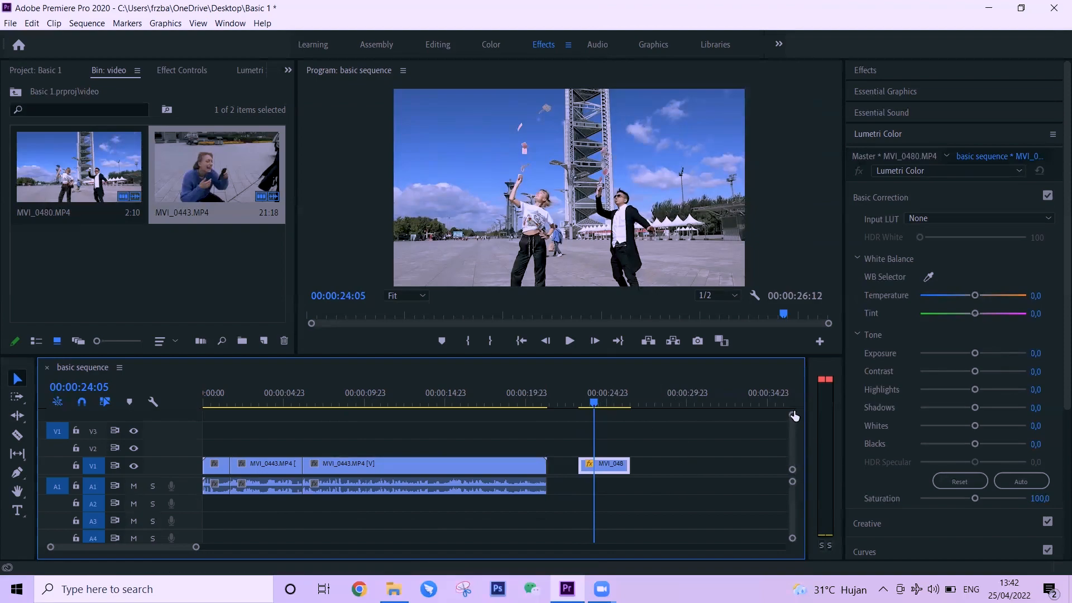
pyautogui.moveTo(792, 414); pyautogui.dragTo(793, 420)
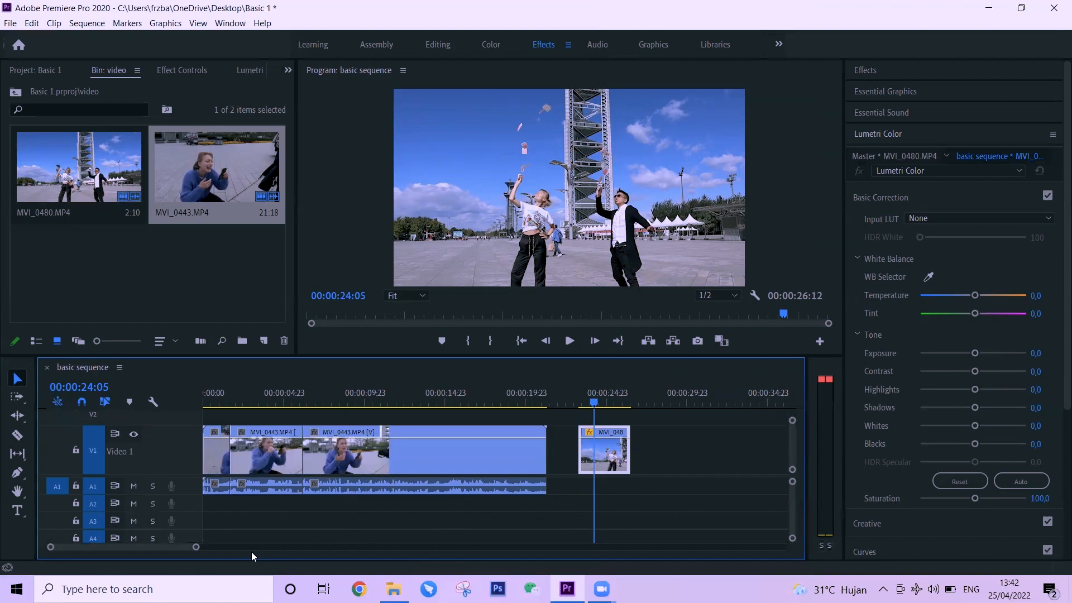
# Step: Open the speed and duration settings of the last MVI_0480.MP4 clip and try a speed of 100%
pyautogui.rightClick(599, 459)
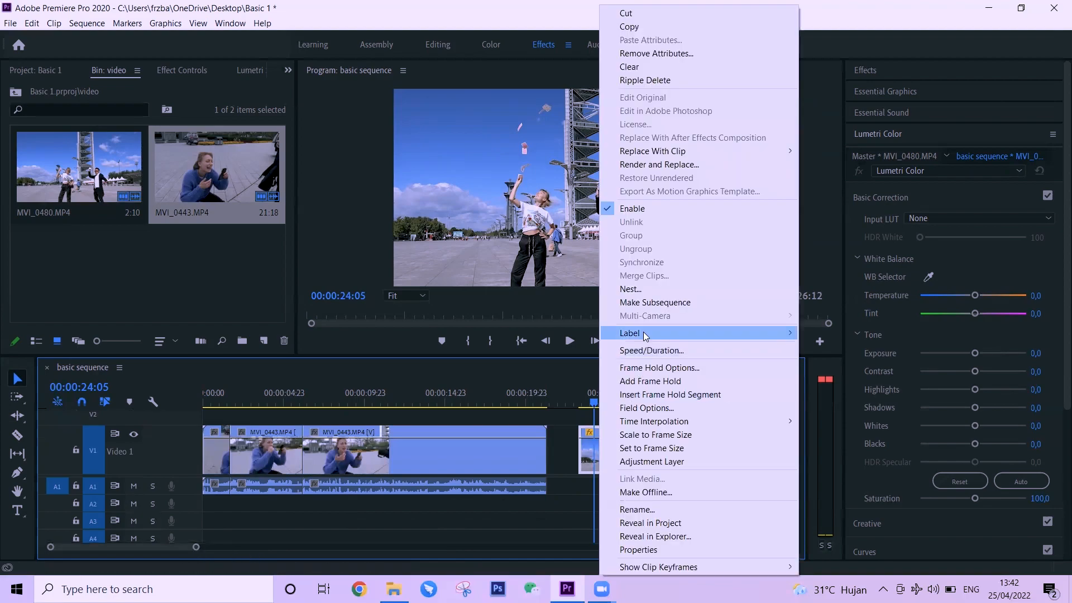
pyautogui.click(677, 350)
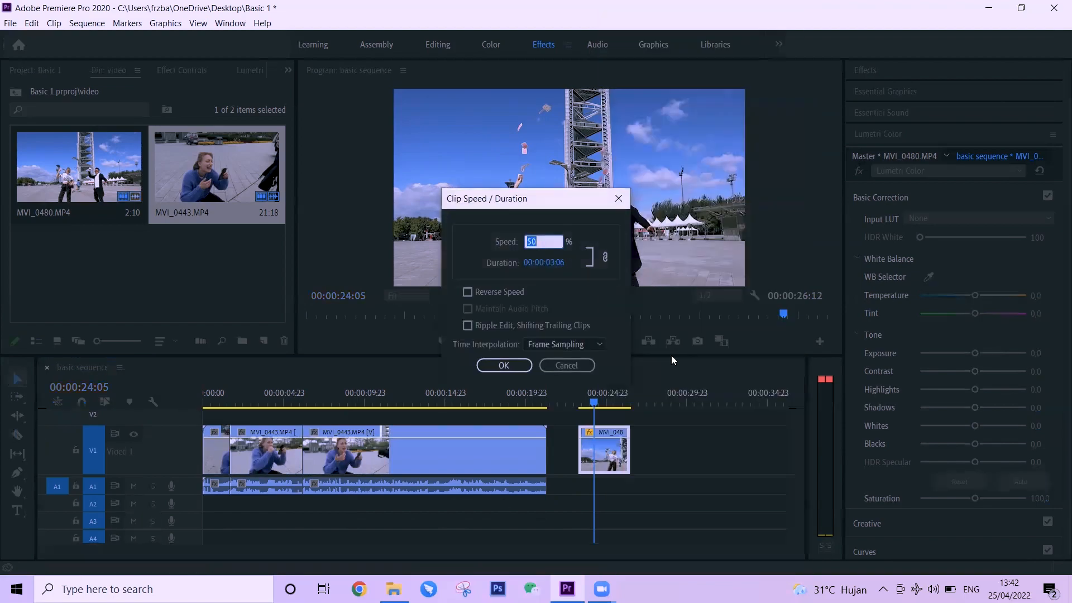
pyautogui.write('100')
pyautogui.press('Return')
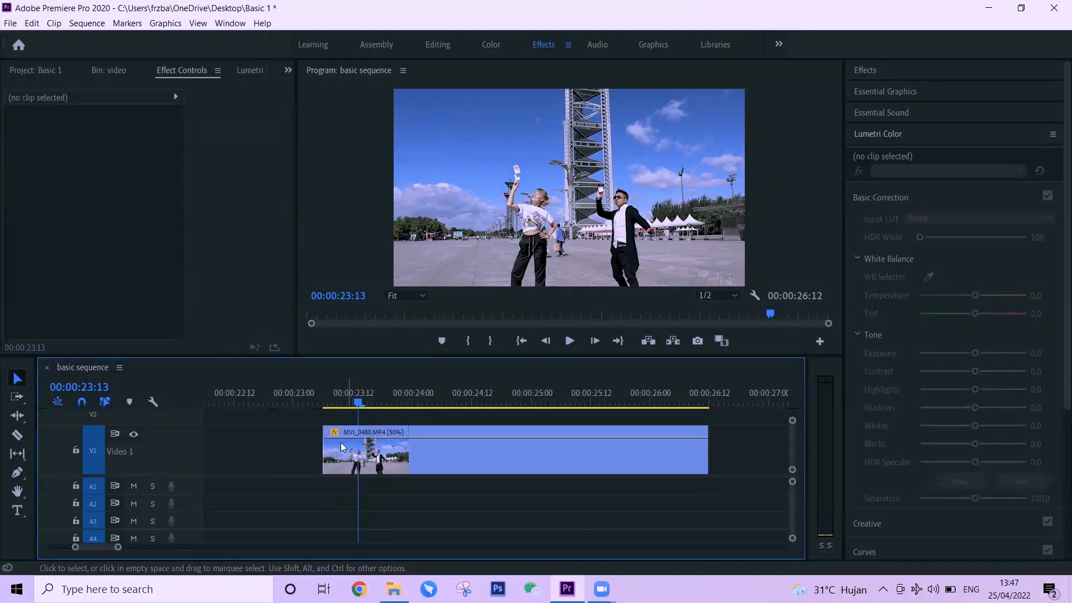
# Step: Display the Time Remapping speed line on the last MVI_0480.MP4 clip
pyautogui.click(333, 433)
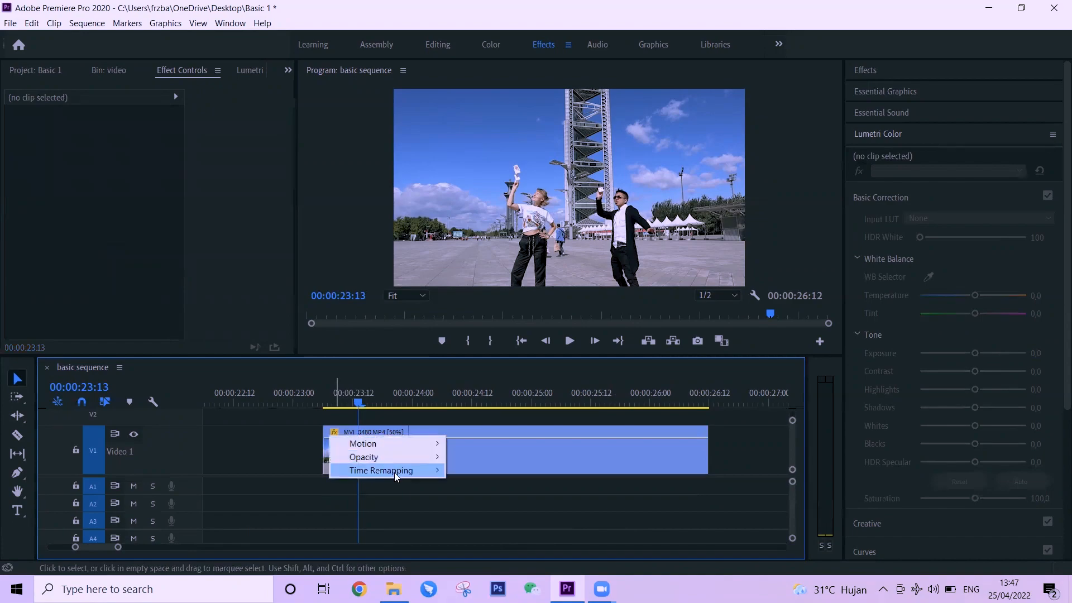
pyautogui.moveTo(397, 476)
pyautogui.click(485, 467)
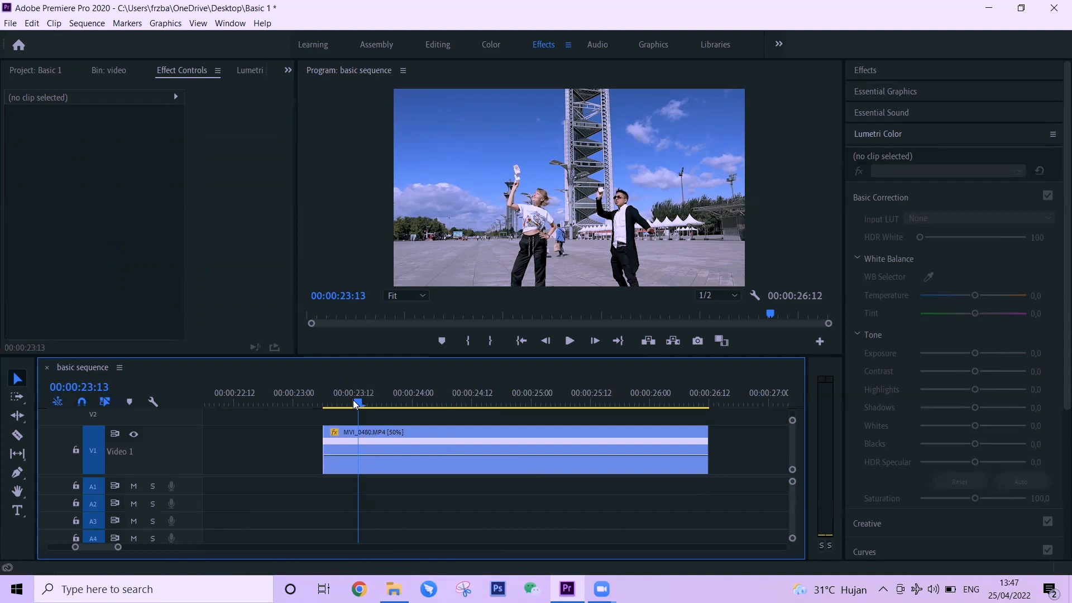
# Step: Add a speed keyframe to the MVI_0480.MP4 clip at 00:00:23:10 with the Pen tool and return to the Selection tool
pyautogui.moveTo(353, 400); pyautogui.dragTo(344, 396)
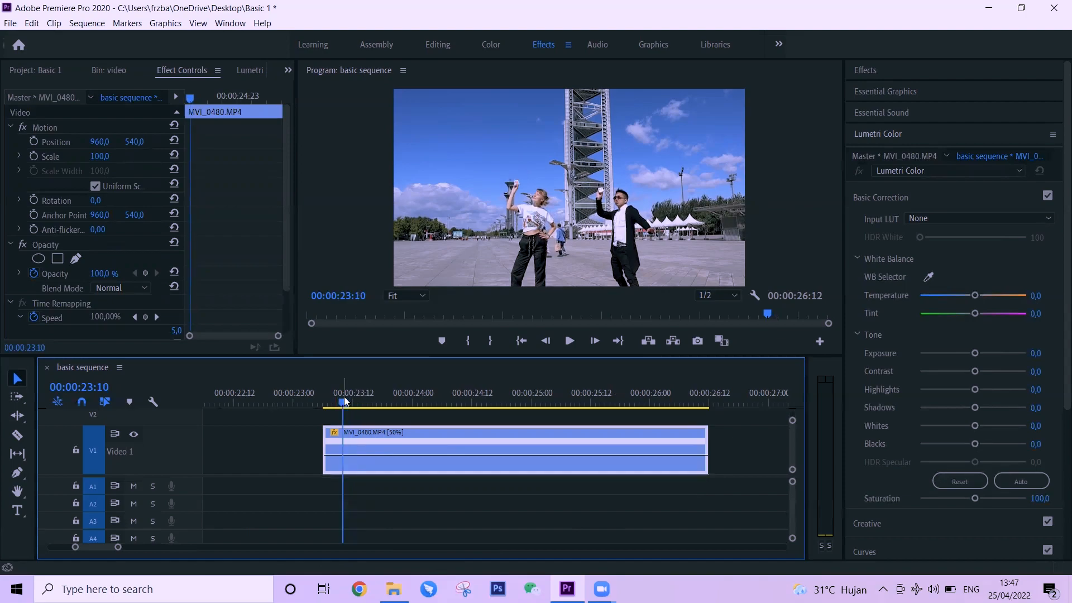
pyautogui.press('p')
pyautogui.click(343, 456)
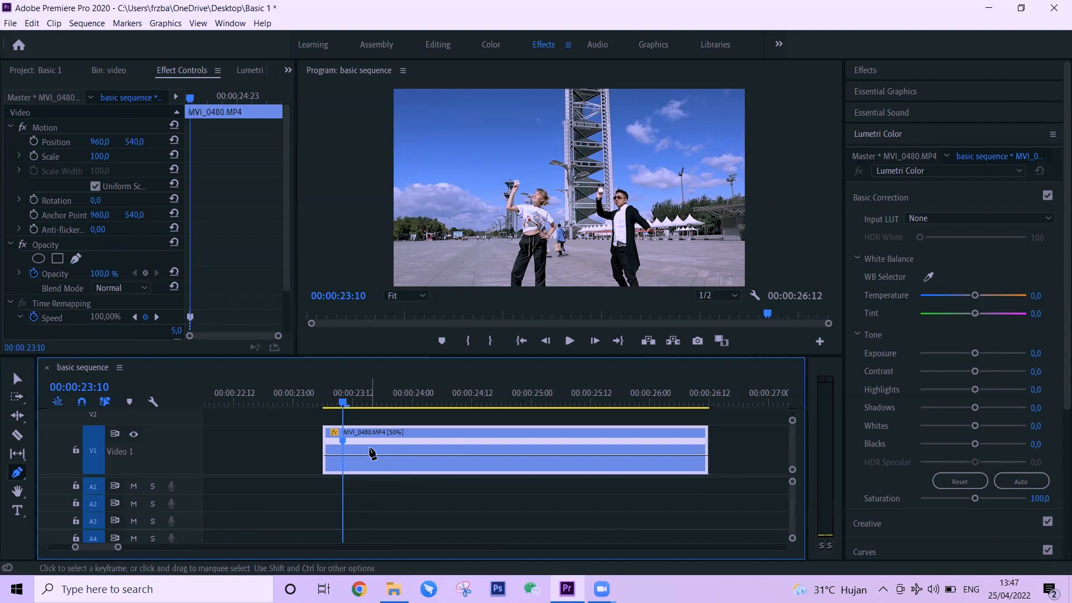
pyautogui.press('v')
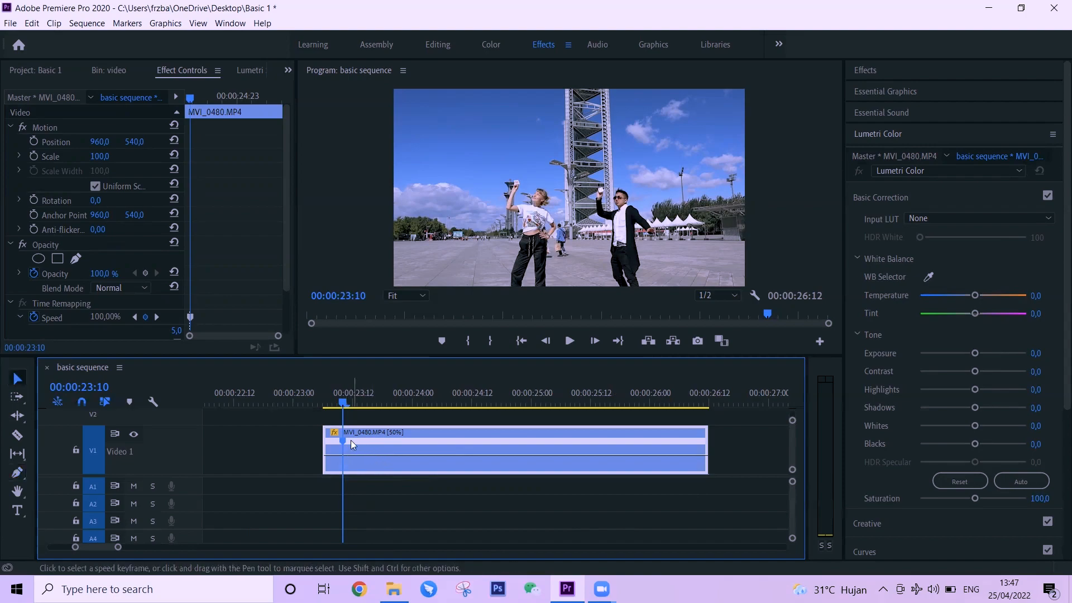
pyautogui.press('a')
pyautogui.press('v')
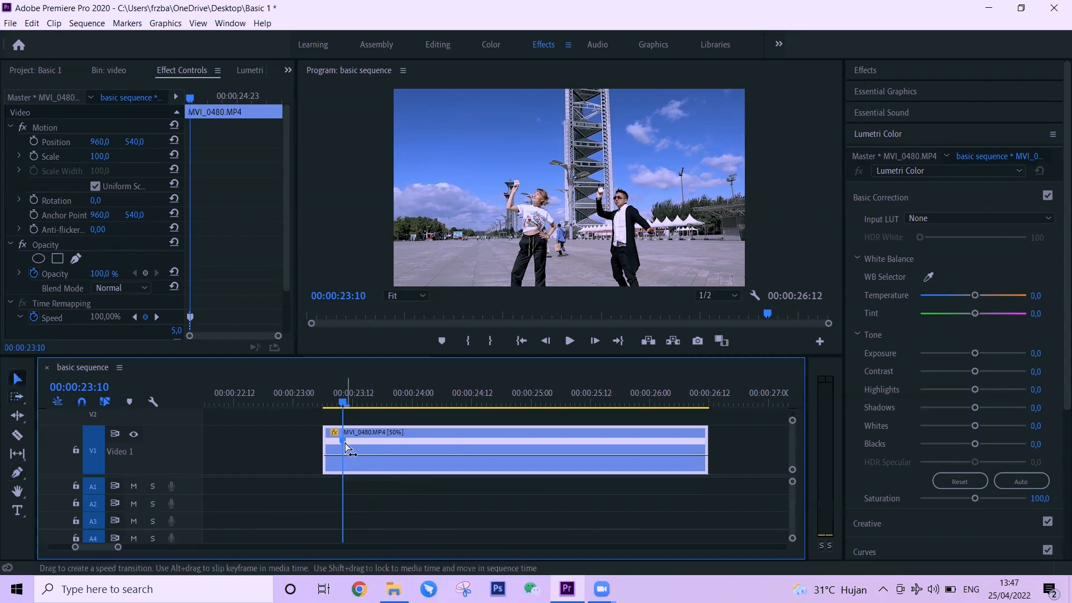
# Step: Split the speed keyframe into a gradual transition and lower the MVI_0480.MP4 clip's playback speed after it
pyautogui.moveTo(346, 443); pyautogui.dragTo(369, 442)
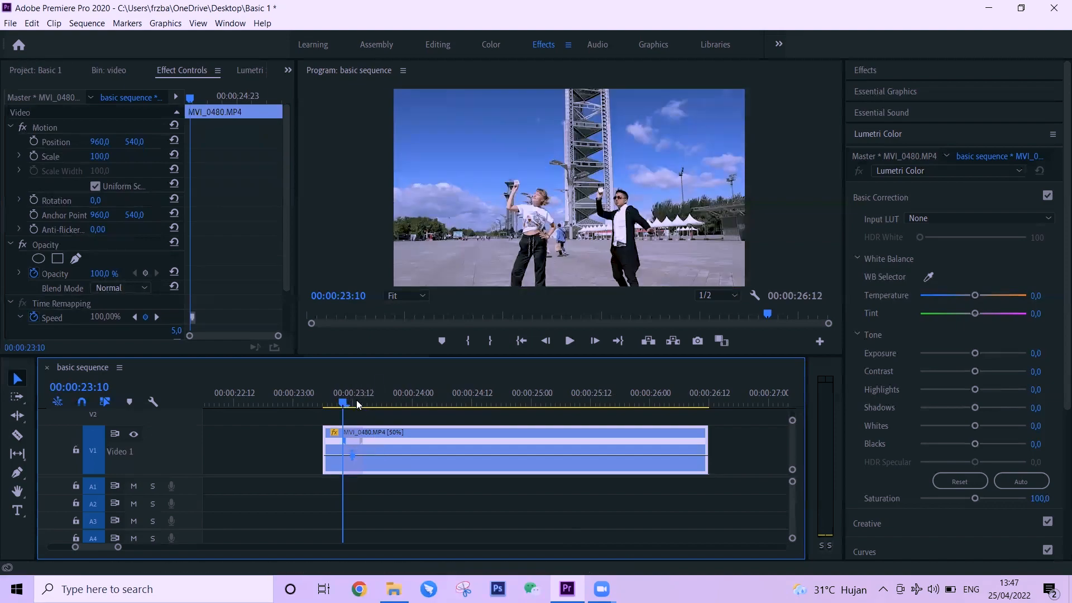
pyautogui.moveTo(358, 405); pyautogui.dragTo(368, 405)
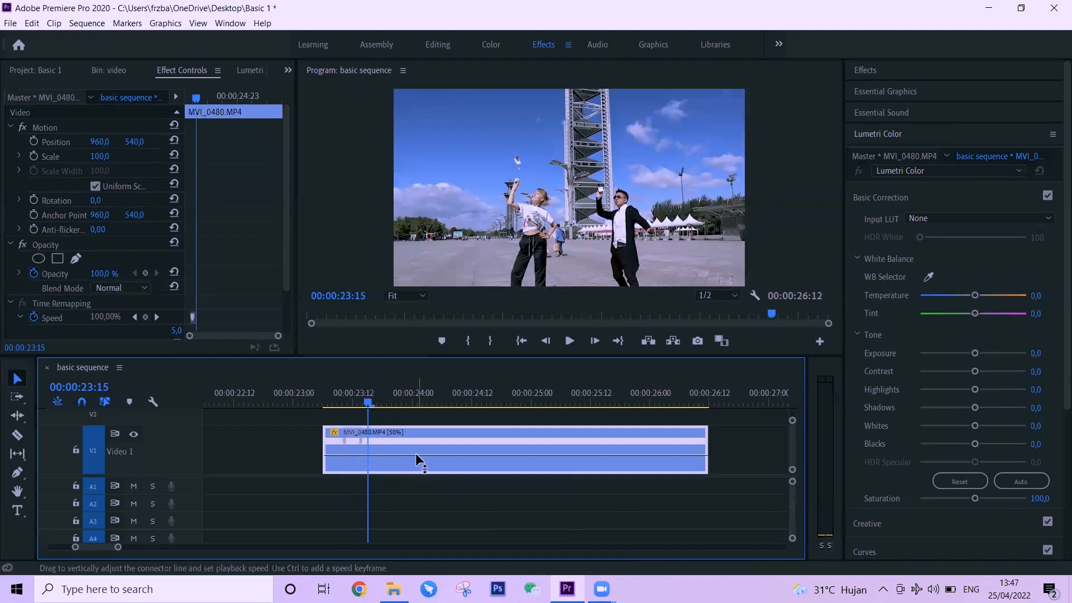
pyautogui.moveTo(416, 454); pyautogui.dragTo(416, 460)
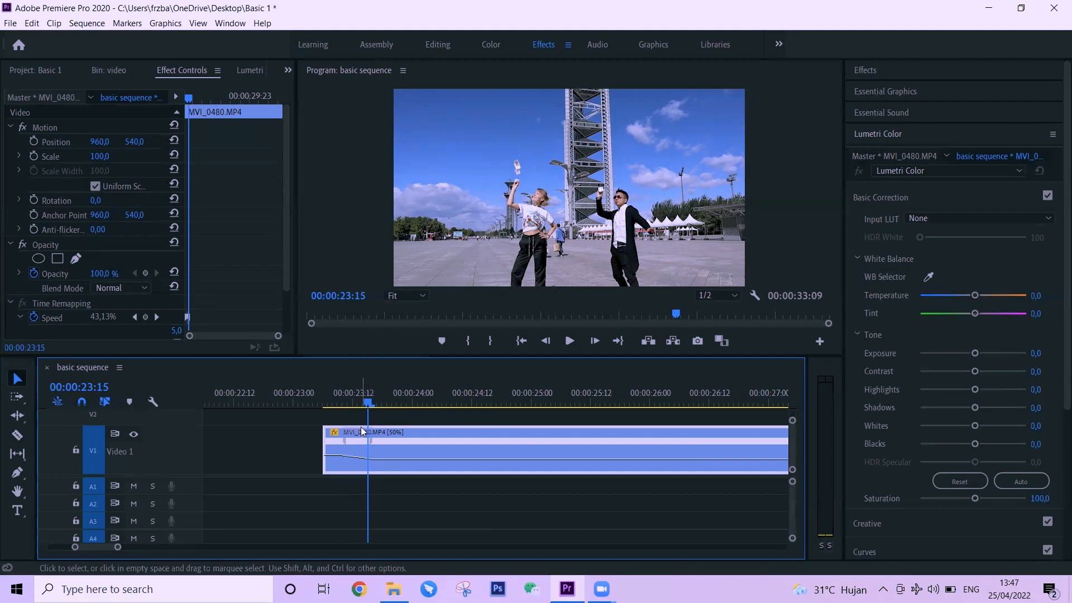
# Step: Shift the speed transition slightly later in MVI_0480.MP4, with the slowed part at 52%, and play the clip back
pyautogui.moveTo(369, 442); pyautogui.dragTo(377, 442)
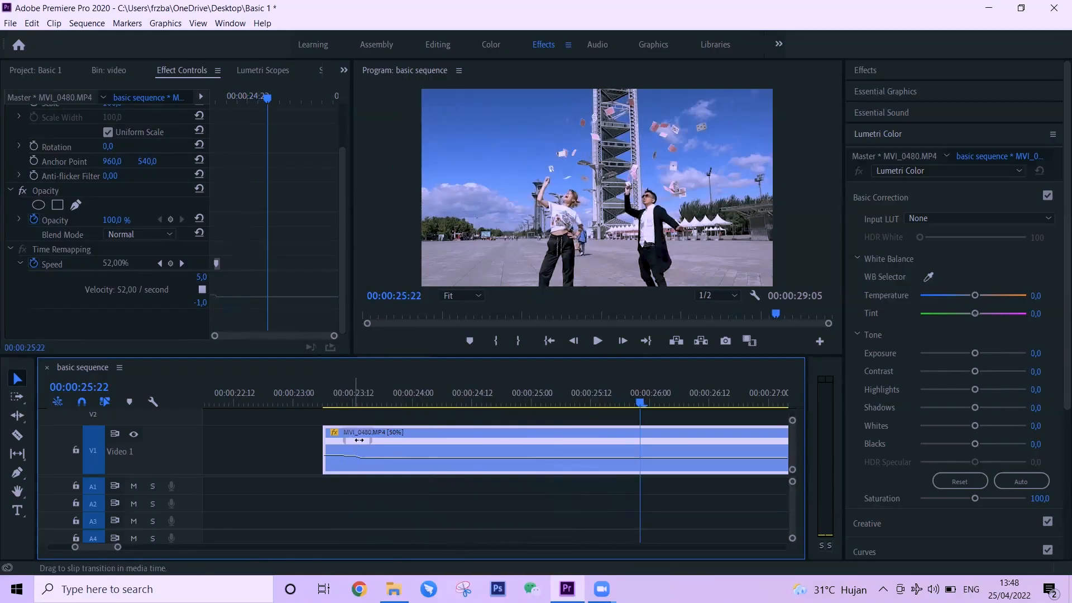
pyautogui.moveTo(349, 439); pyautogui.dragTo(355, 442)
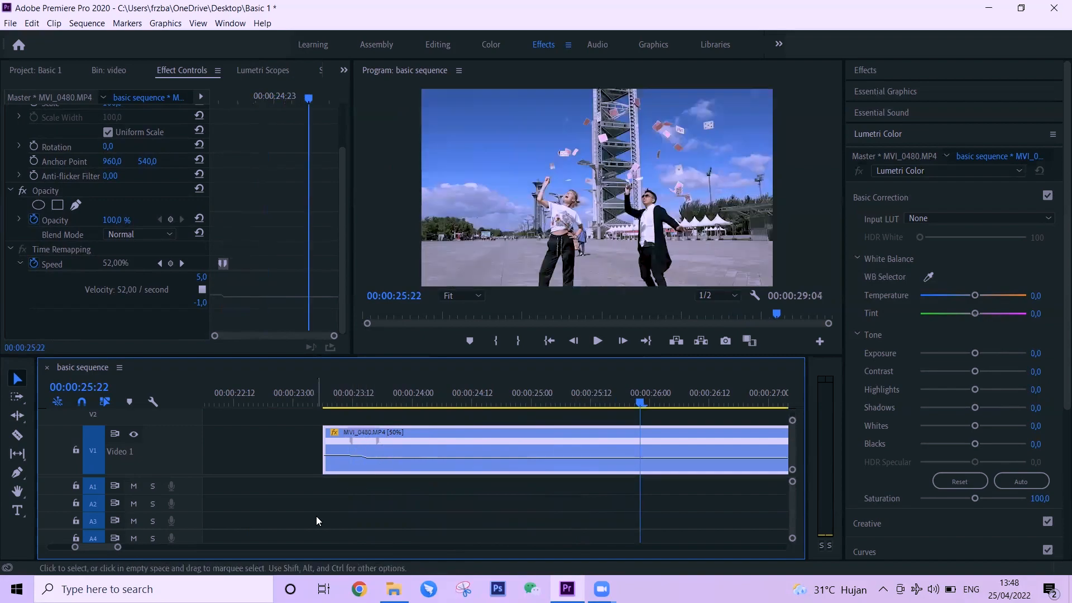
pyautogui.moveTo(118, 551); pyautogui.dragTo(143, 553)
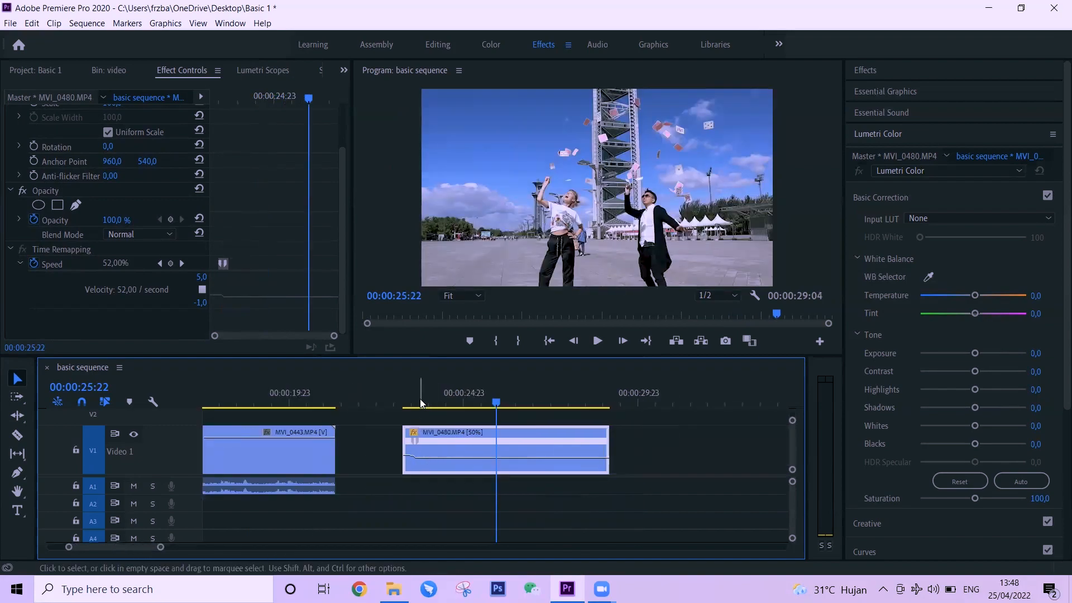
pyautogui.click(411, 381)
pyautogui.press('space')
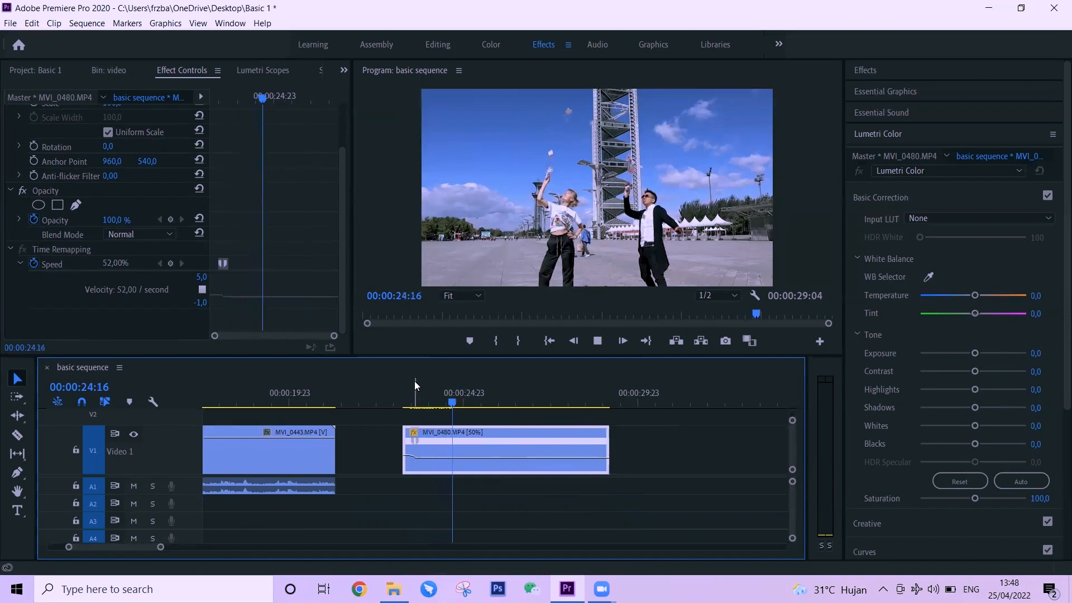
# Step: Stop playback and apply the Cross Dissolve video transition at the start of the MVI_0480.MP4 clip on Video 1
pyautogui.press('space')
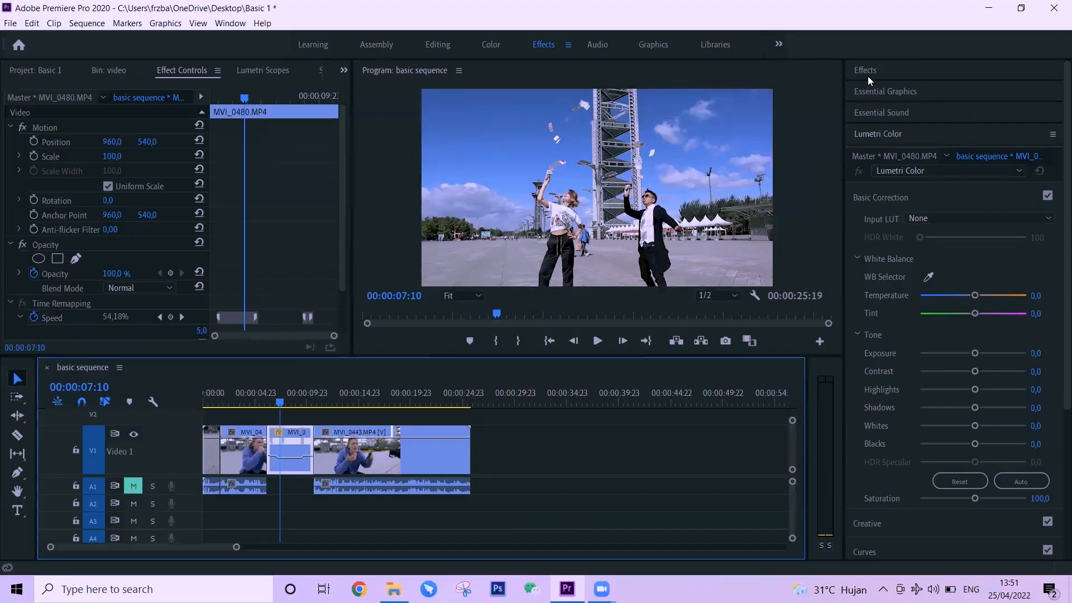
pyautogui.click(868, 73)
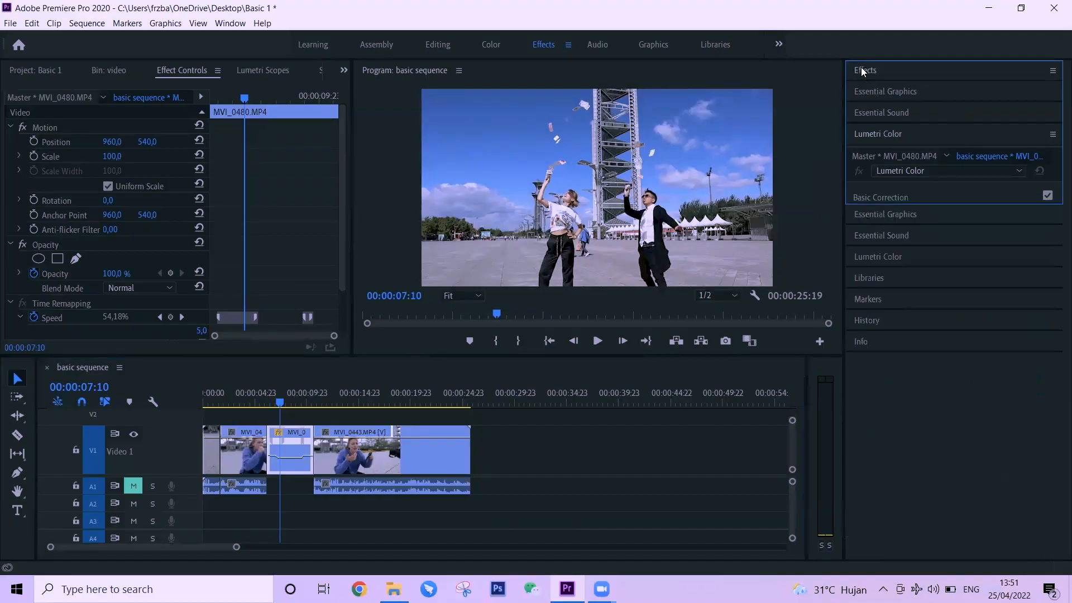
pyautogui.click(855, 177)
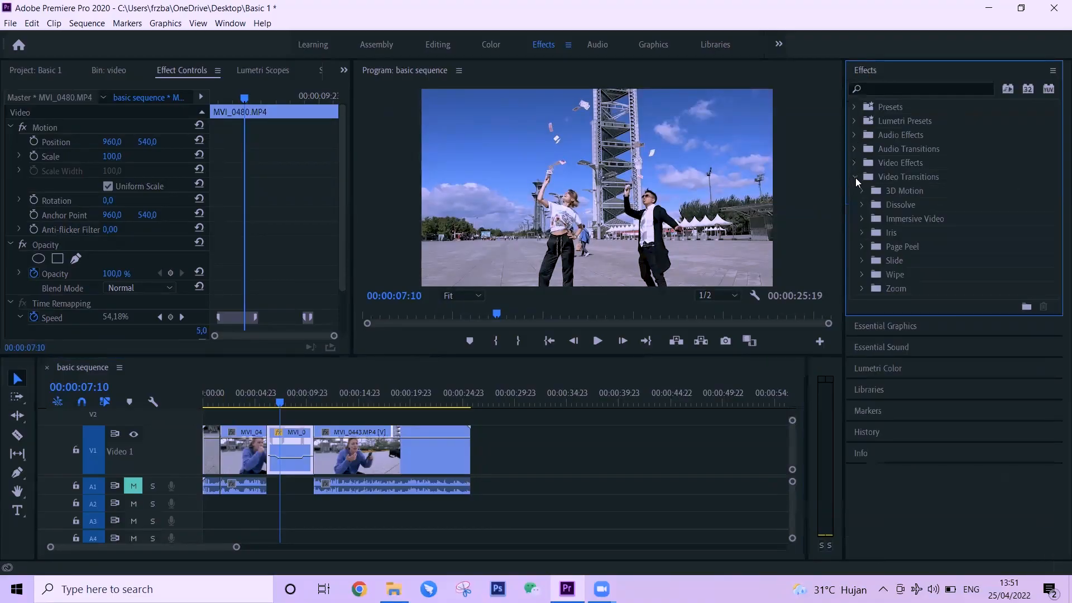
pyautogui.click(863, 204)
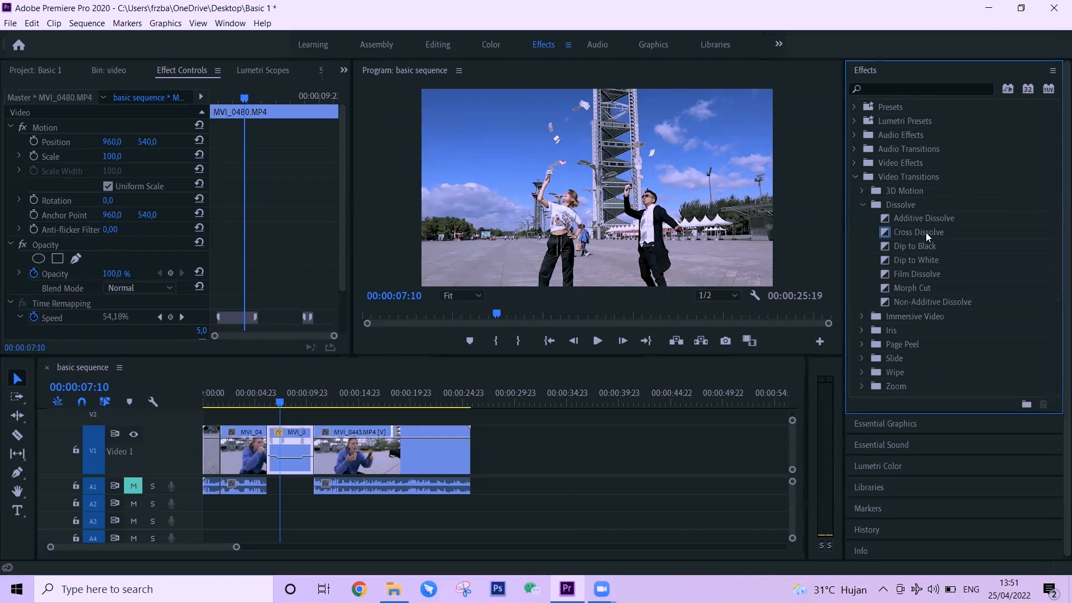
pyautogui.moveTo(926, 233); pyautogui.dragTo(275, 452)
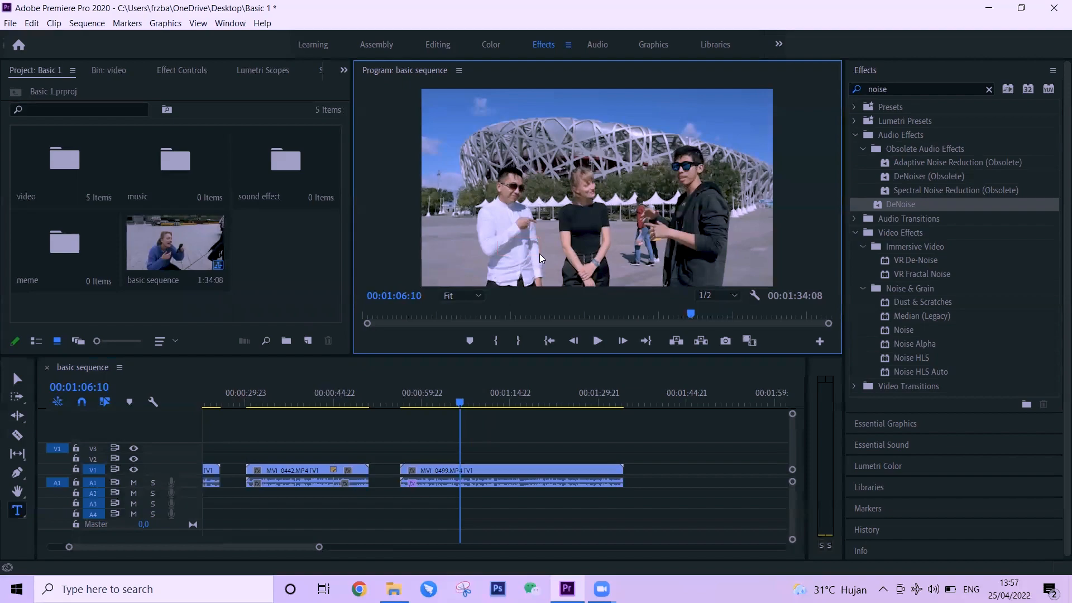
# Step: Add the text "halo" over the white shirt of the man in the MVI_0499.MP4 clip at 00:01:06:10
pyautogui.click(501, 247)
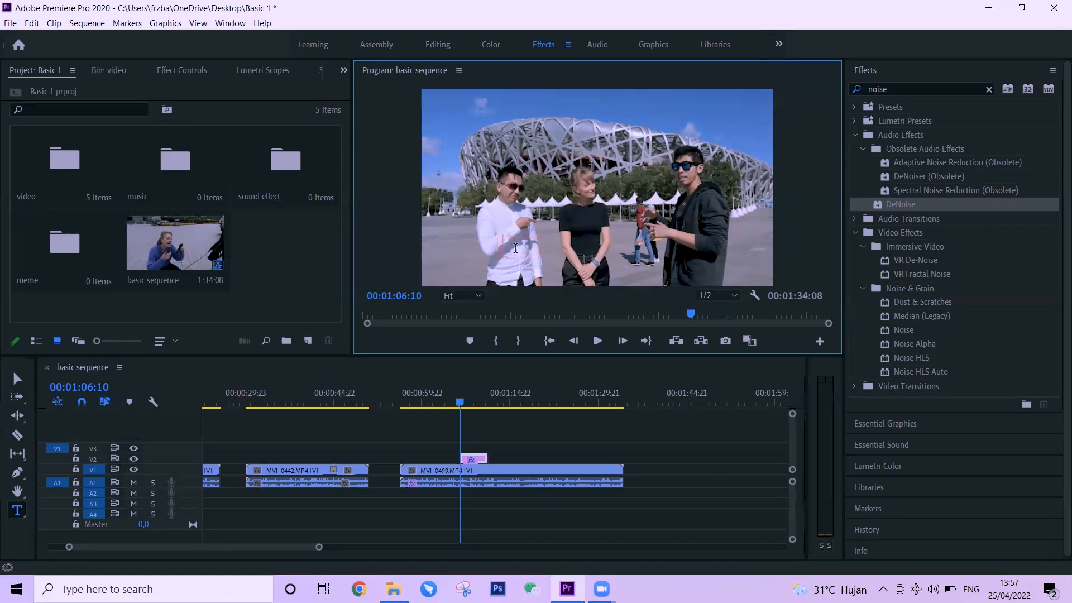
pyautogui.write('halo')
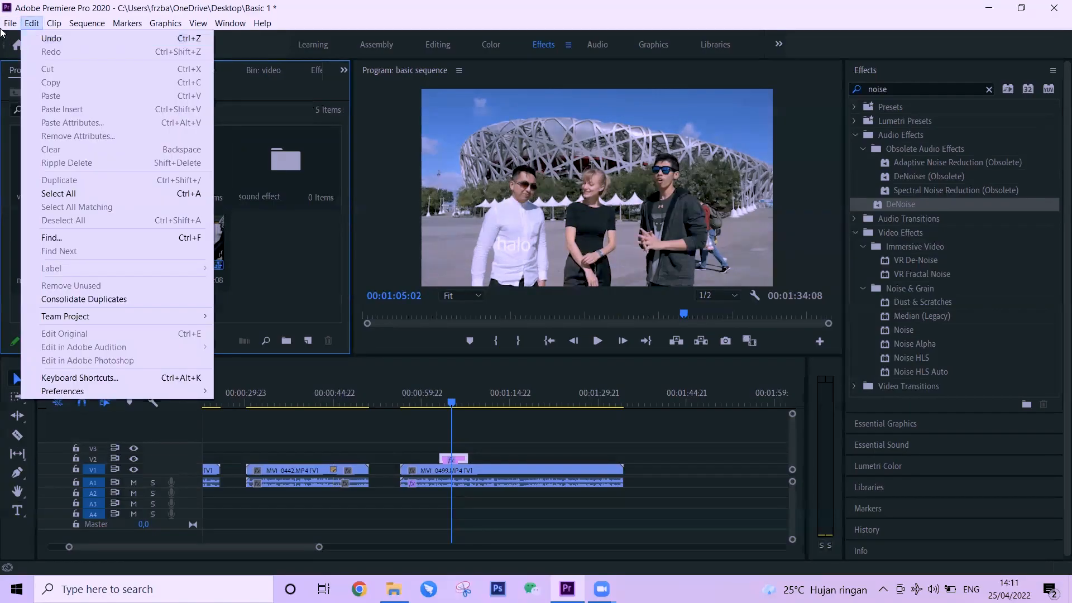
# Step: Create a legacy title named "subtitle 1" at 1920 x 1080 and 23,976 fps
pyautogui.moveTo(7, 25)
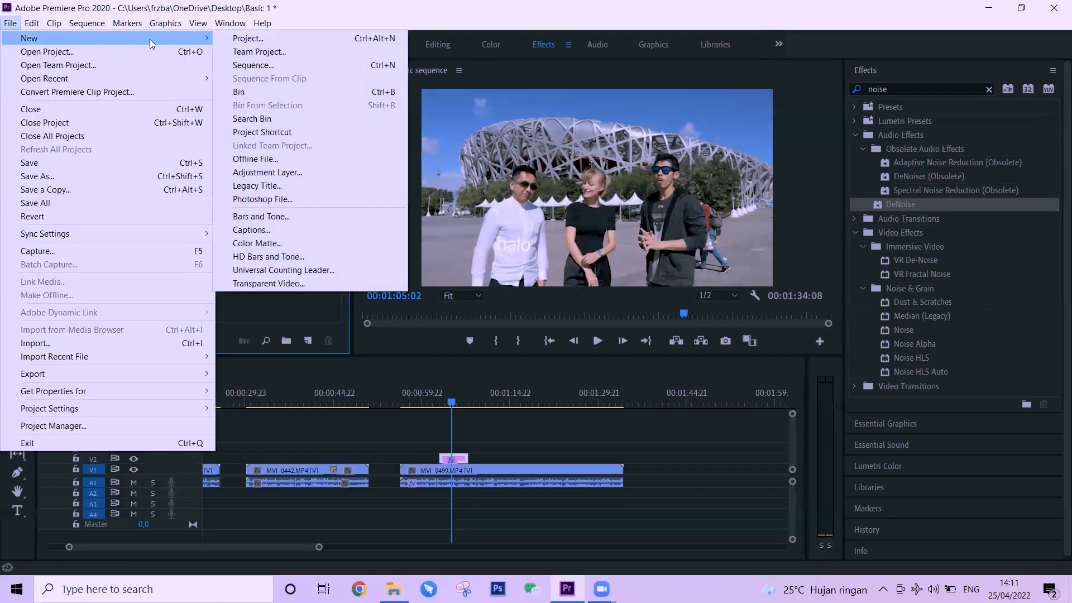
pyautogui.click(290, 185)
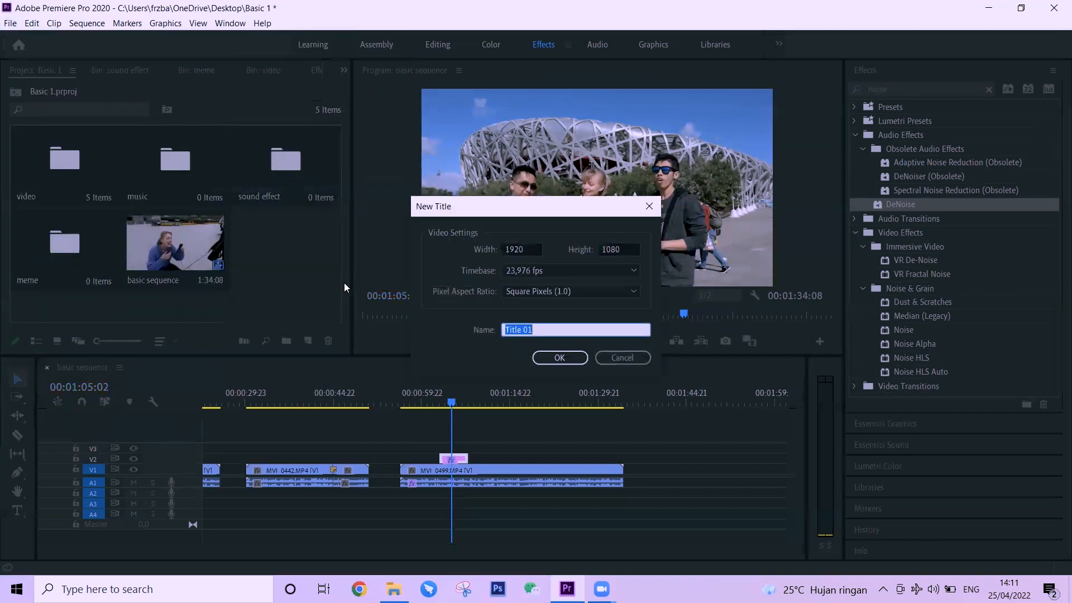
pyautogui.click(560, 359)
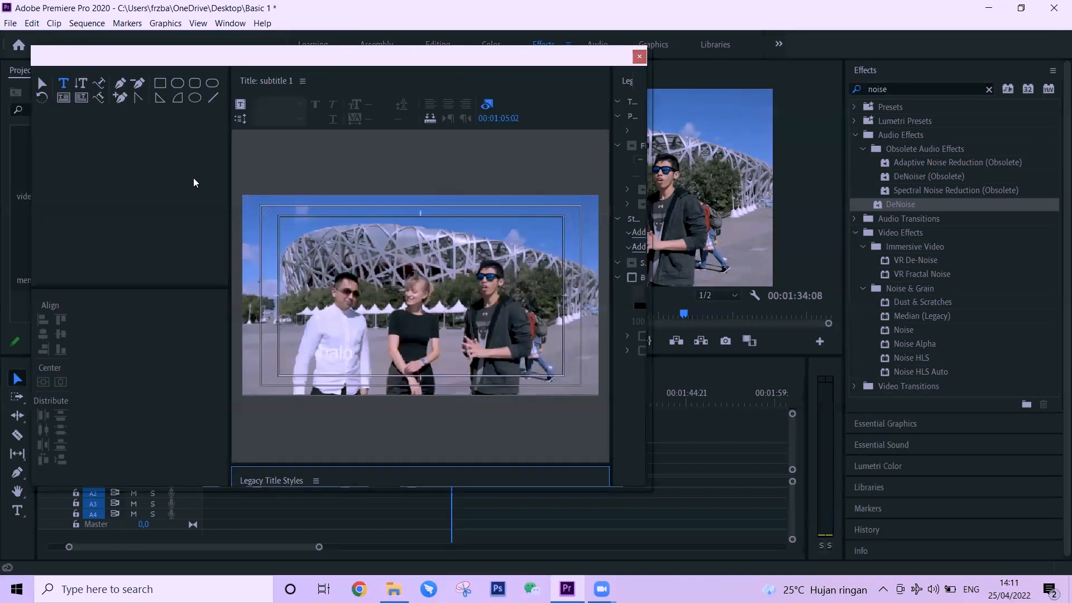
# Step: Add a text box low in the title's safe area, enter "HAI" with centered alignment and show the available fonts
pyautogui.moveTo(367, 340); pyautogui.dragTo(562, 375)
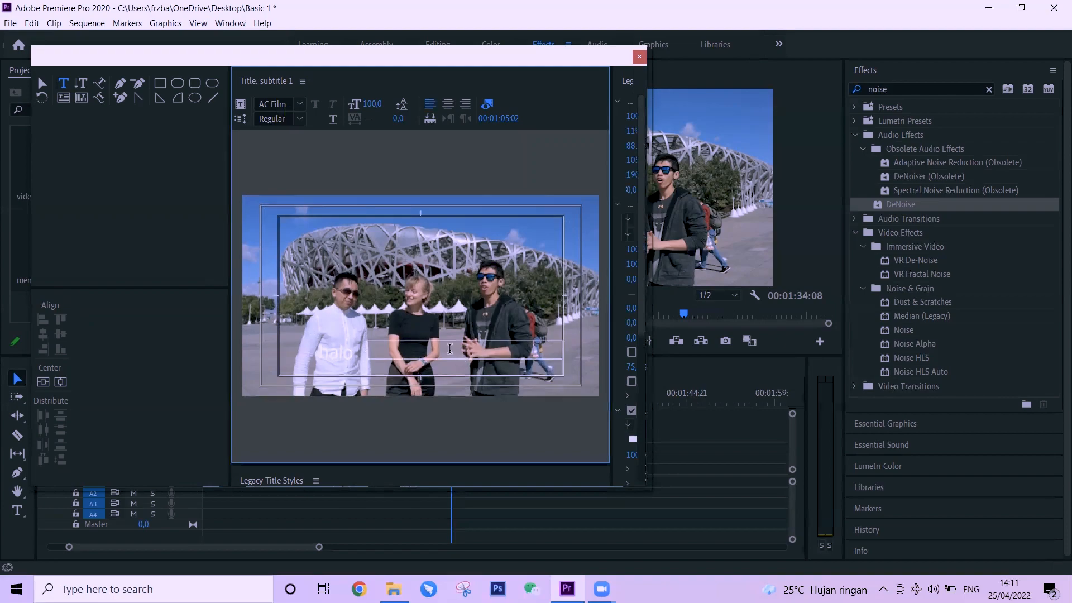
pyautogui.click(447, 105)
pyautogui.write('HAI')
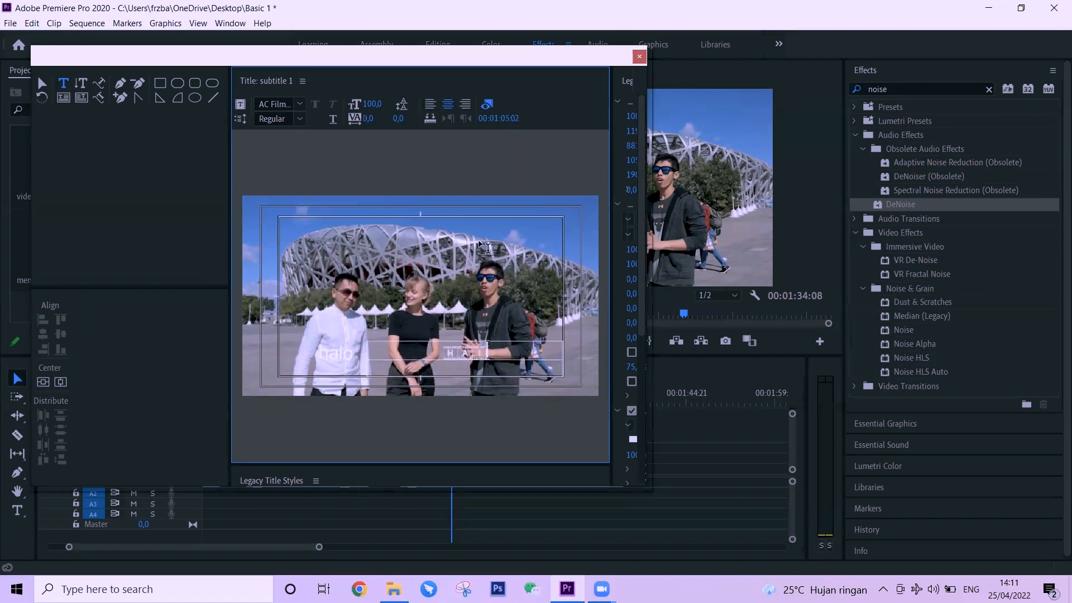
pyautogui.click(301, 105)
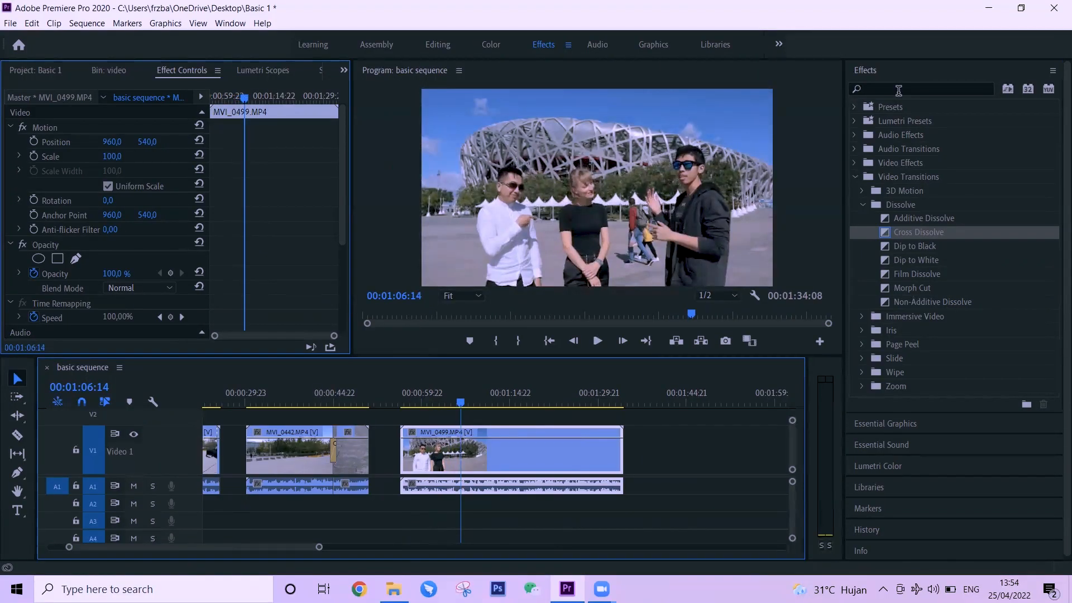
# Step: Find the DeNoise audio effect with "noise", apply it to MVI_0499.MP4 and use its Light Noise Reduction preset
pyautogui.click(899, 90)
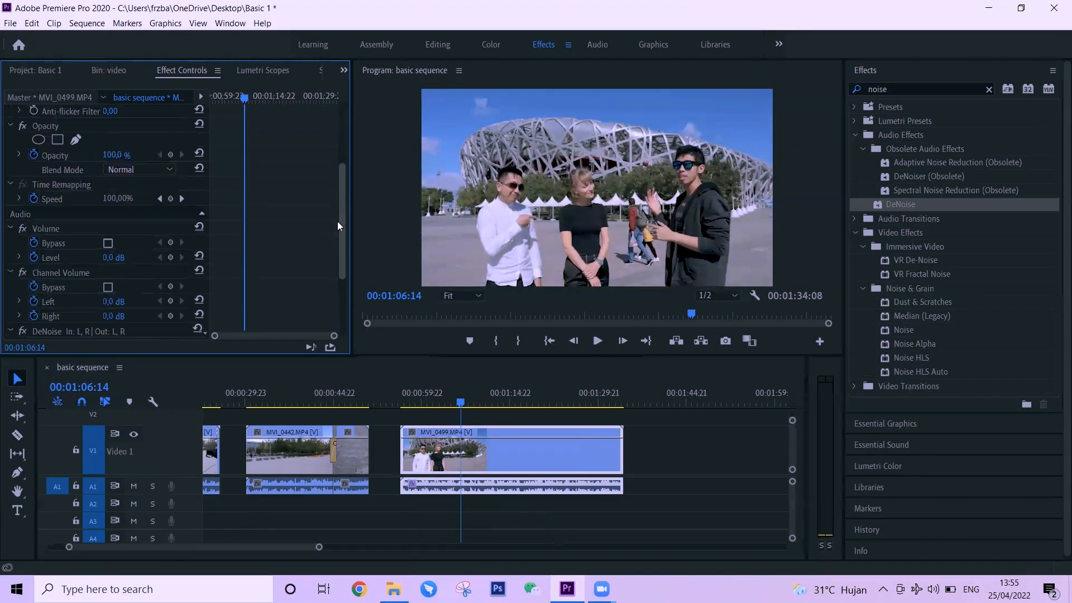
pyautogui.moveTo(337, 221); pyautogui.dragTo(336, 275)
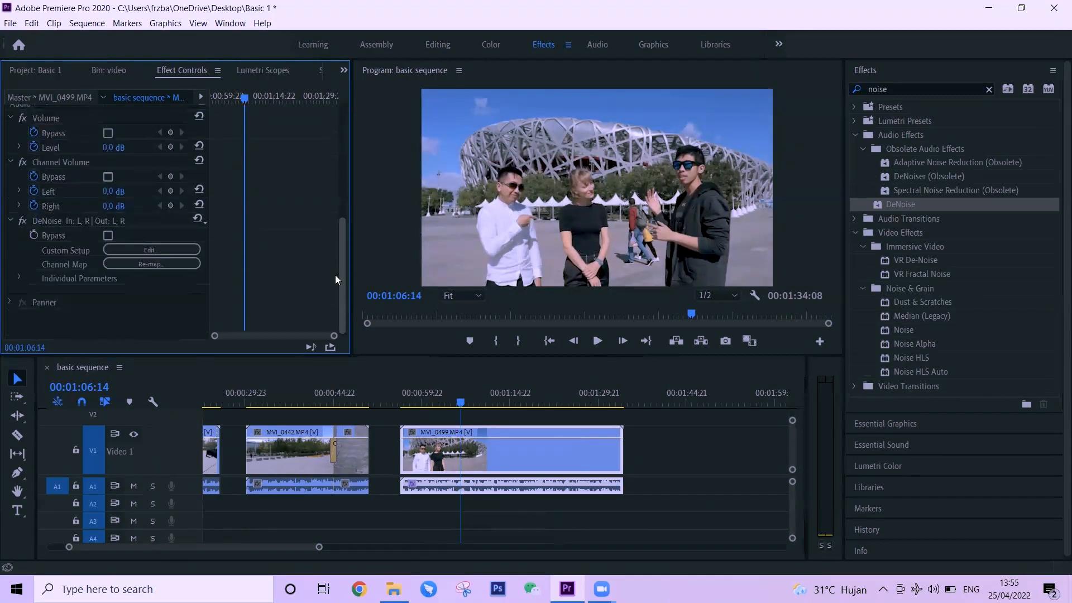
pyautogui.click(184, 250)
pyautogui.click(486, 181)
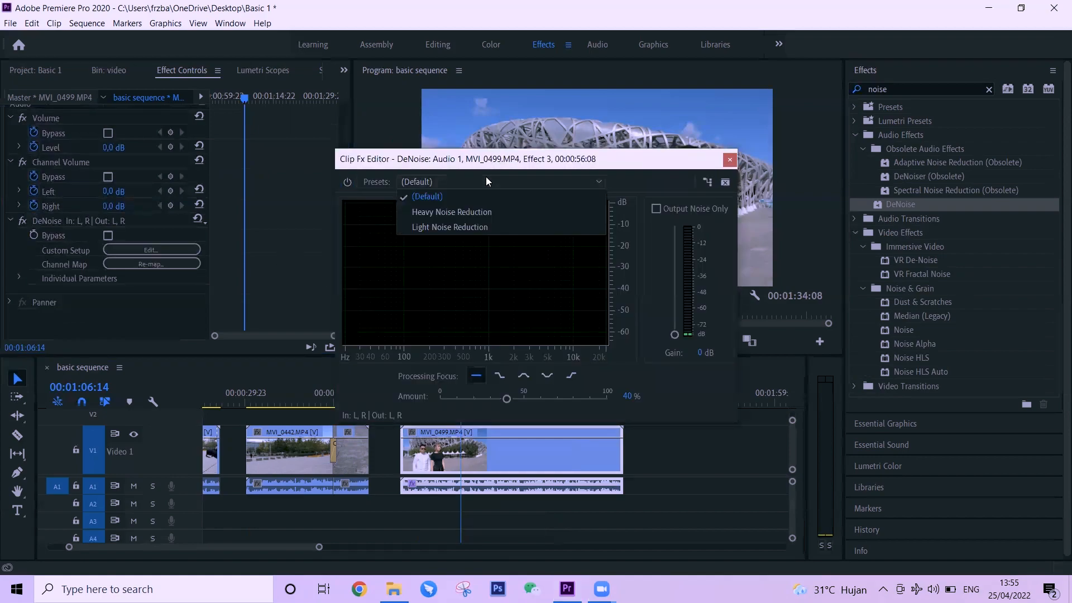
pyautogui.click(461, 226)
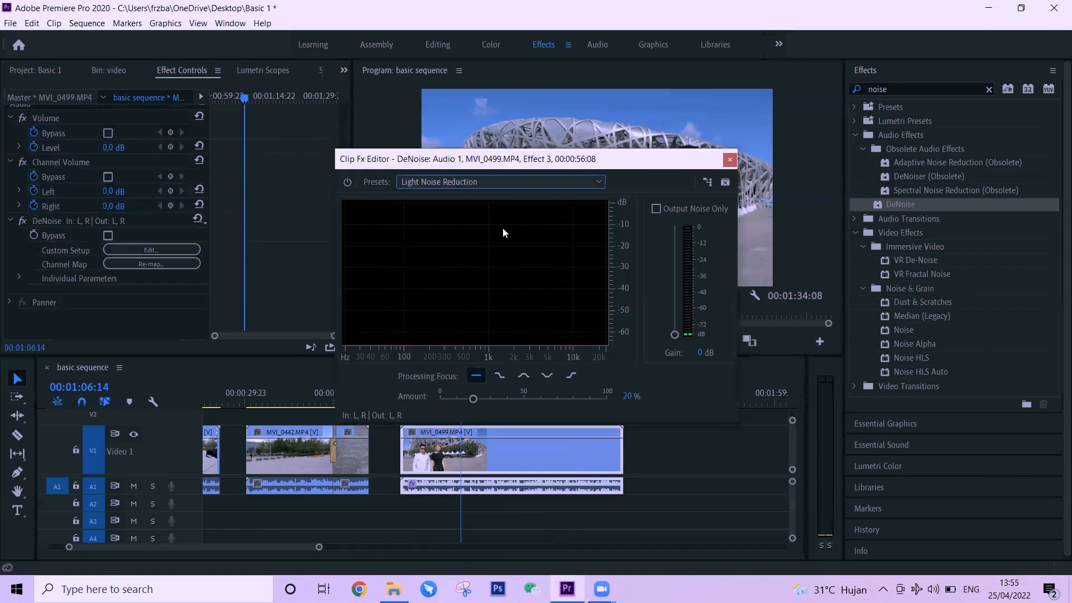
pyautogui.click(729, 160)
# Step: Reduce the height of the video tracks and enlarge the Audio 1 track to show its waveform
pyautogui.moveTo(427, 396)
pyautogui.mouseDown()
pyautogui.moveTo(410, 395)
pyautogui.moveTo(442, 392)
pyautogui.mouseUp()
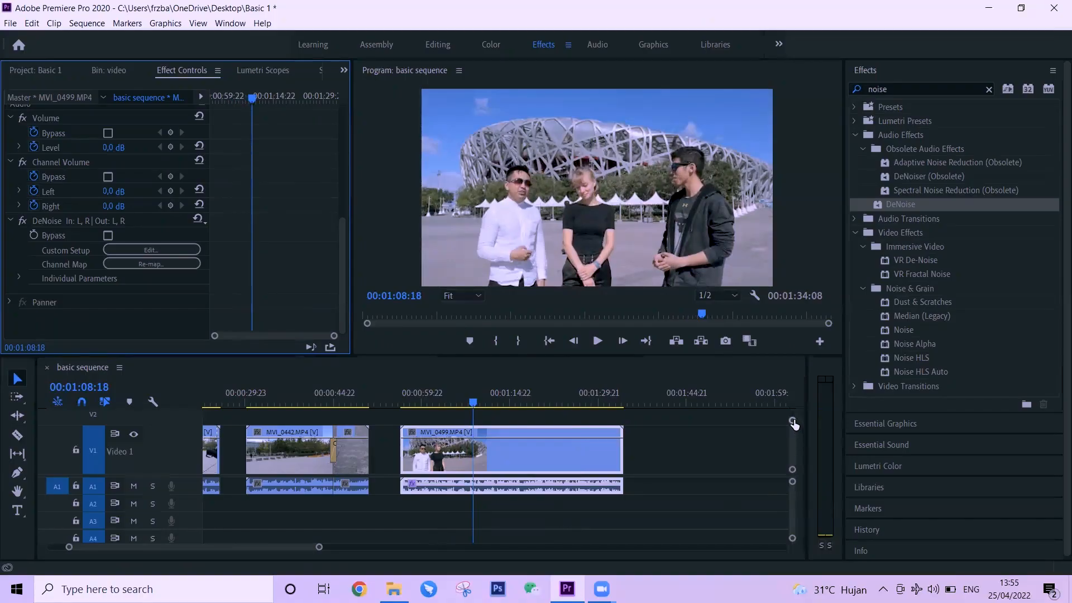
pyautogui.moveTo(794, 425); pyautogui.dragTo(802, 370)
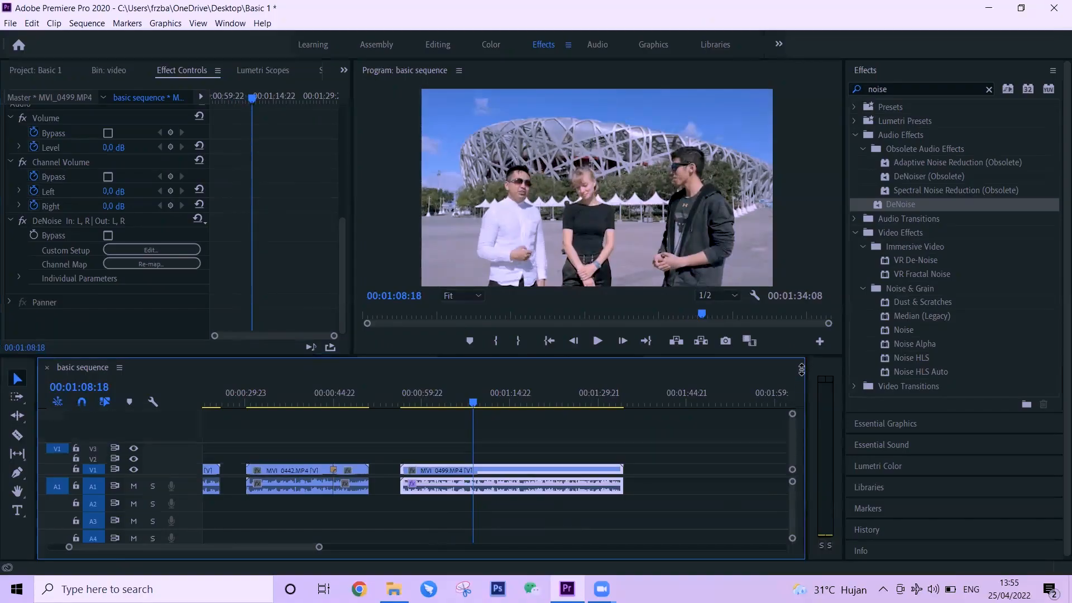
pyautogui.moveTo(793, 486); pyautogui.dragTo(791, 495)
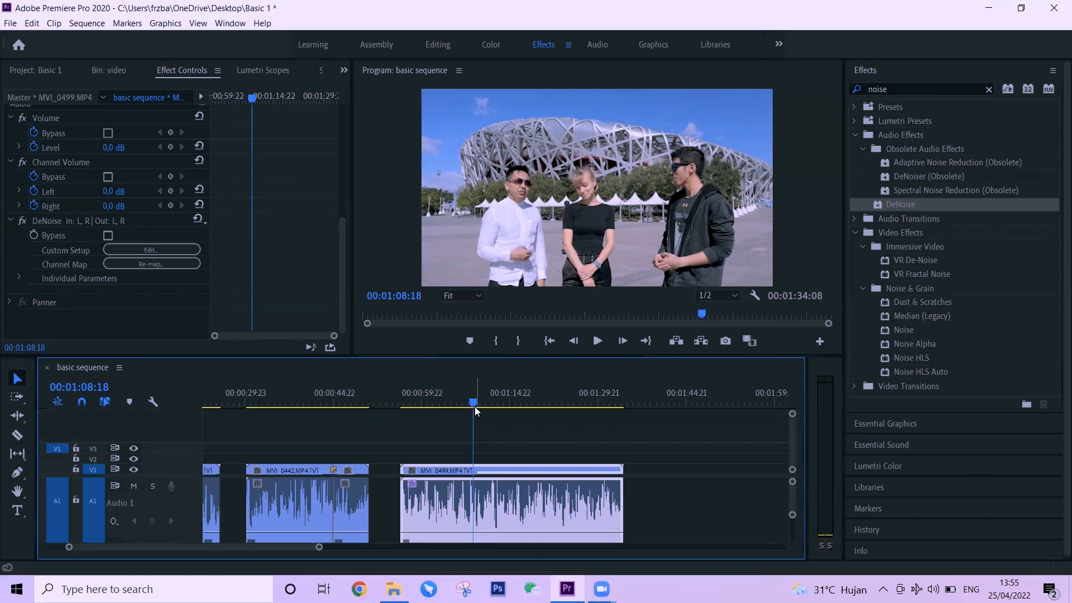
# Step: Play MVI_0499.MP4 from about 00:01:06, toggle its DeNoise effect and replay from about 00:01:04 to compare the sound
pyautogui.moveTo(473, 406); pyautogui.dragTo(457, 406)
pyautogui.press('space')
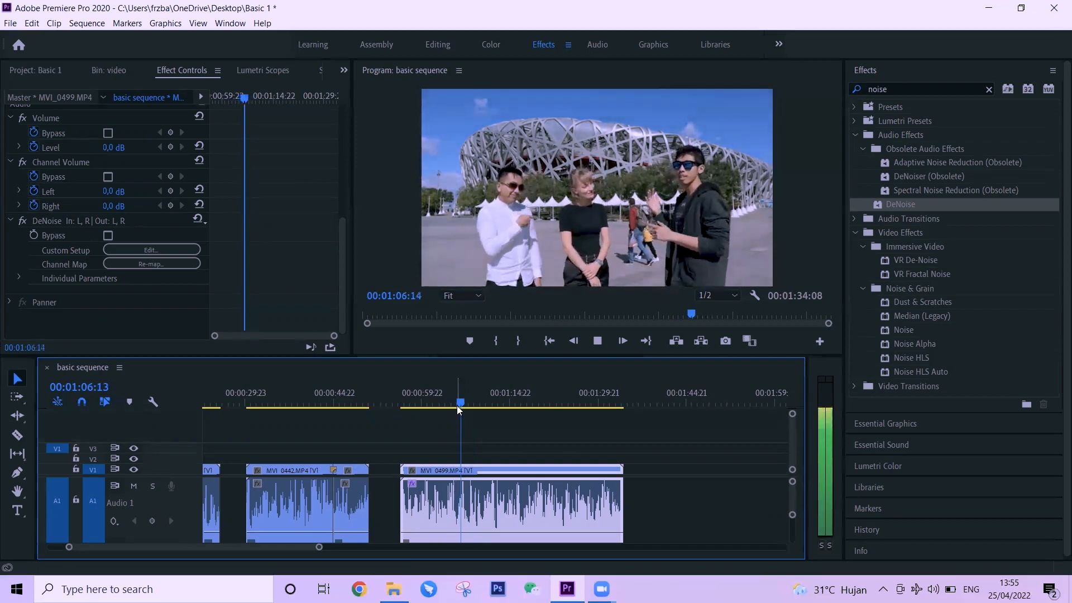
pyautogui.click(23, 221)
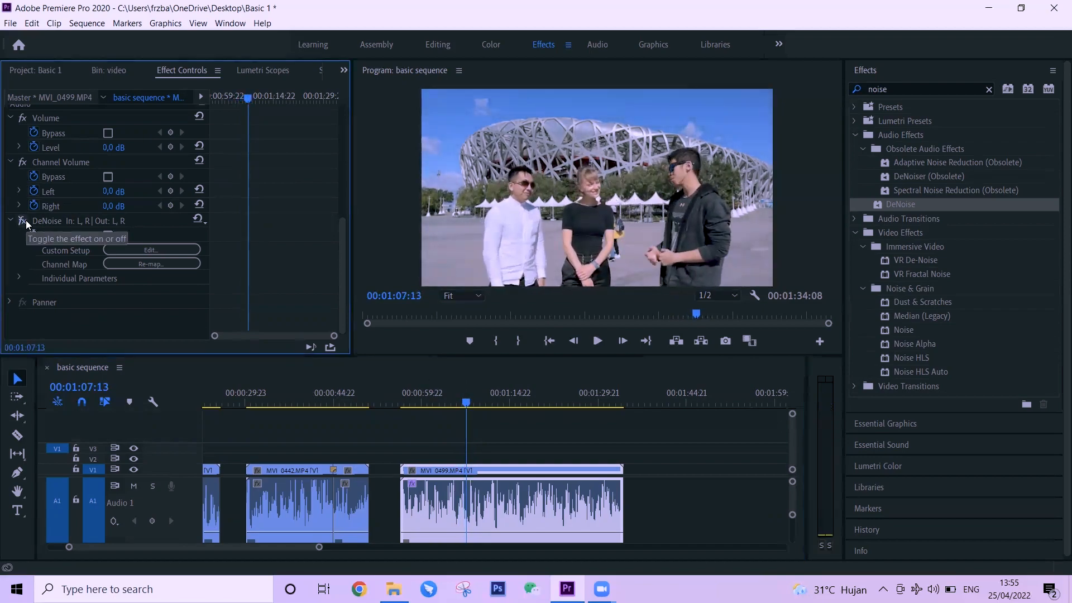
pyautogui.moveTo(467, 414); pyautogui.dragTo(450, 414)
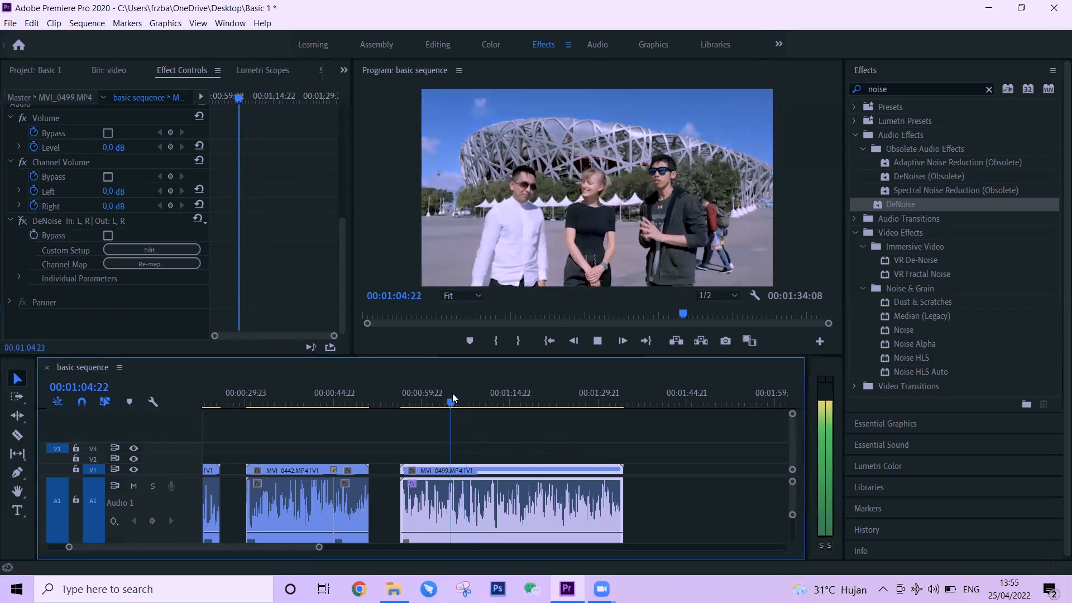